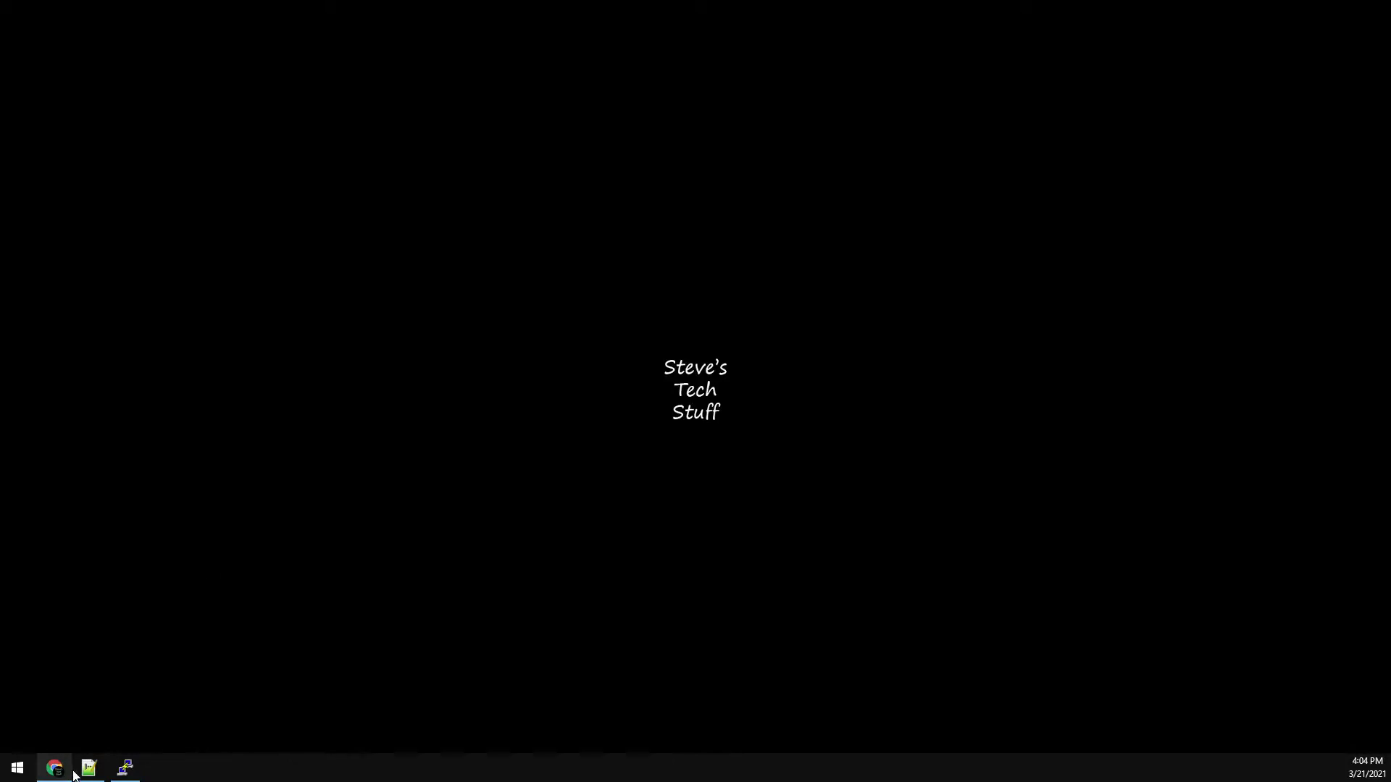
- Sign in to Duck DNS with Google and select the account token for copying
left_click(55, 768)
left_click(1086, 93)
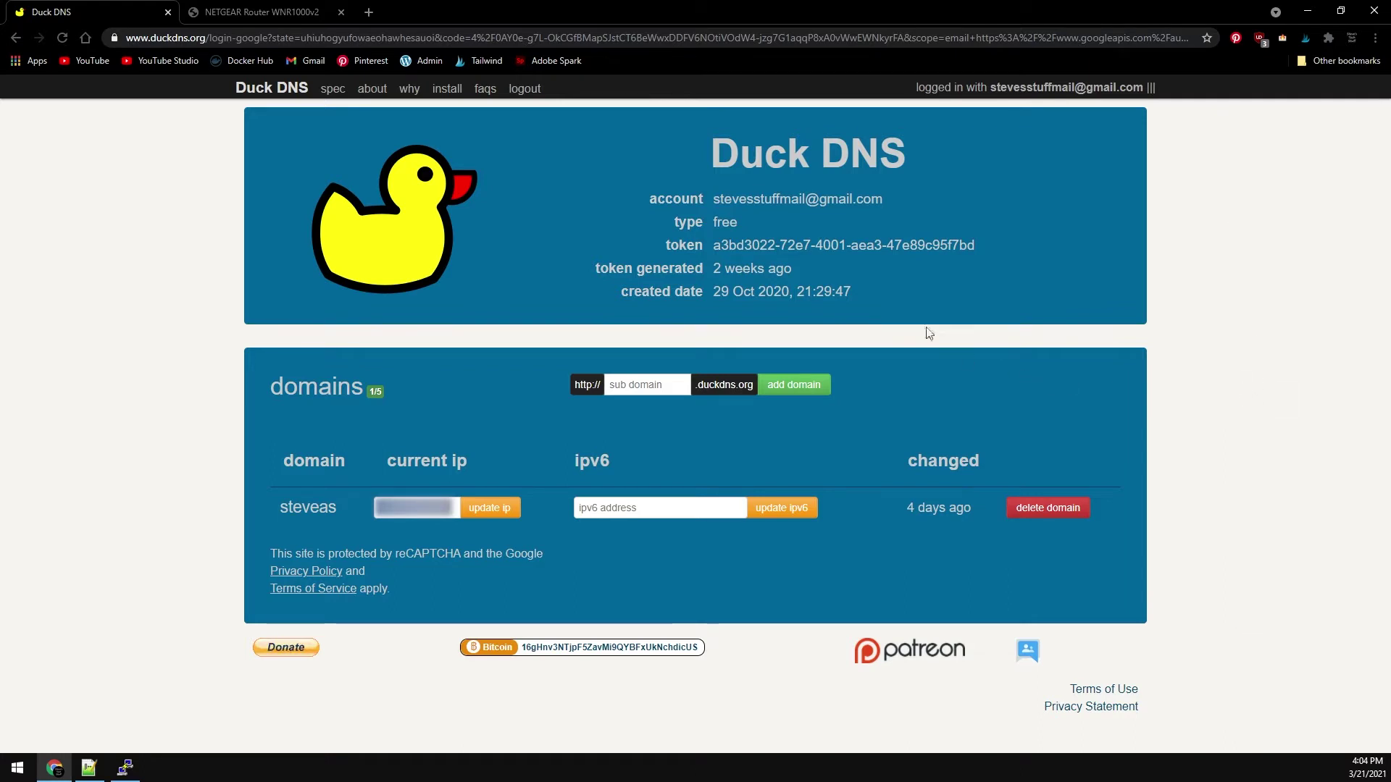
triple_click(824, 245)
key("ctrl+c")
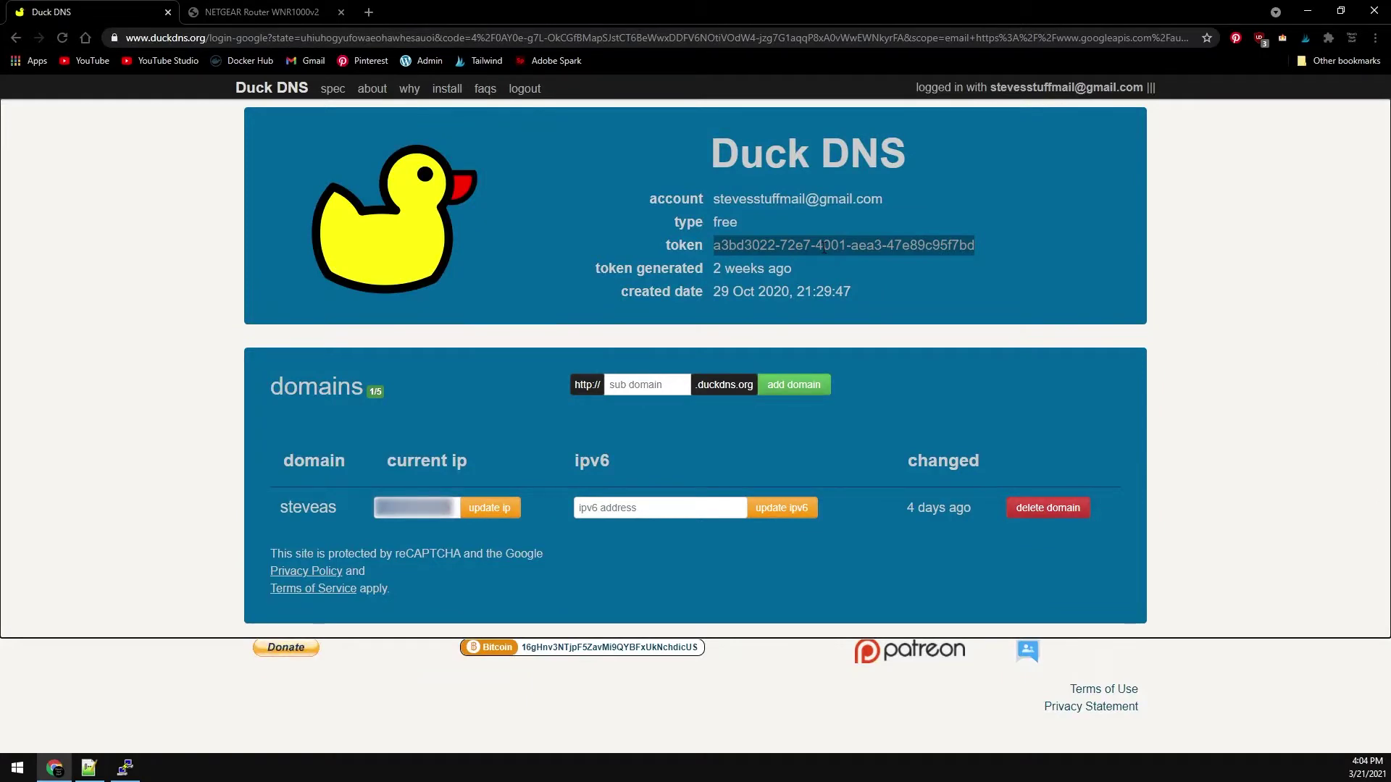
- Paste the Duck DNS token over the TK placeholder on line 7 and remove the stray line break
left_click(88, 767)
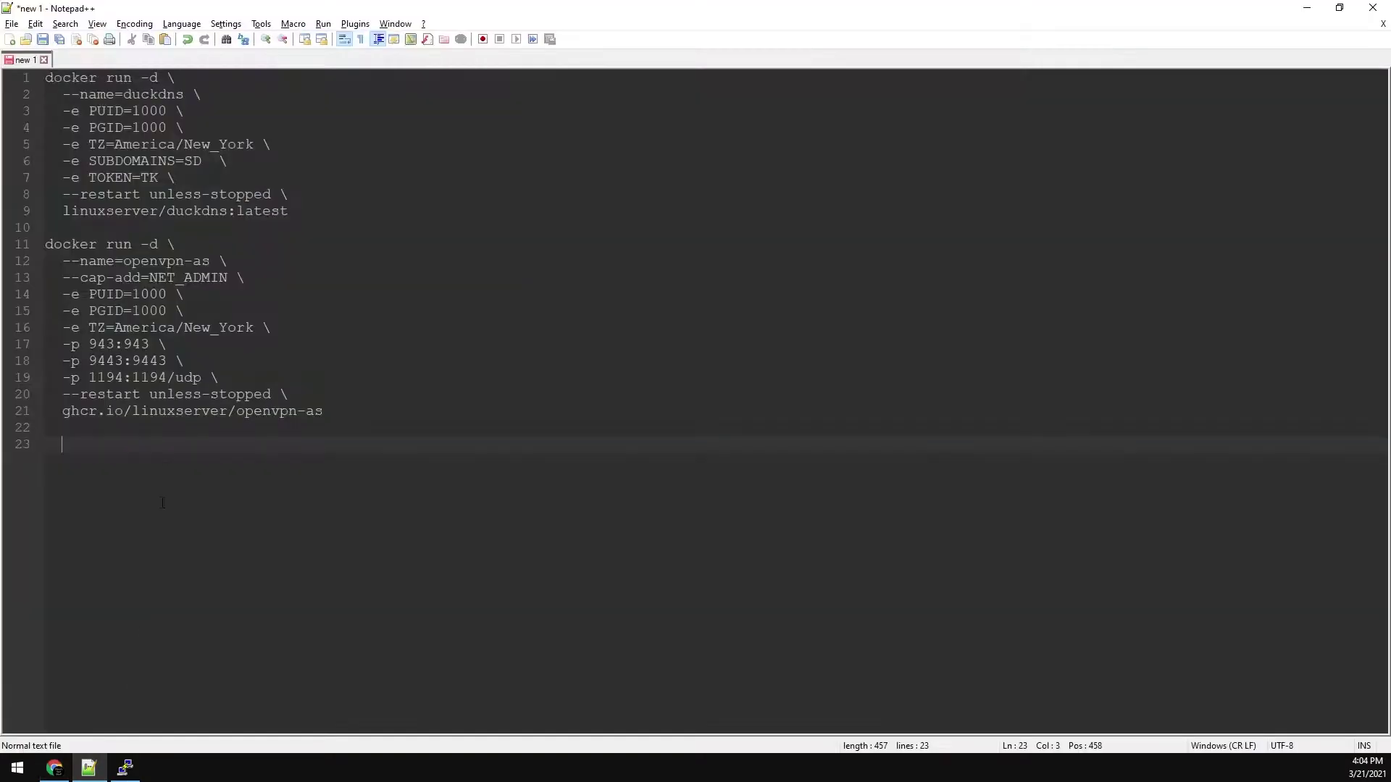
double_click(150, 178)
key("ctrl+v")
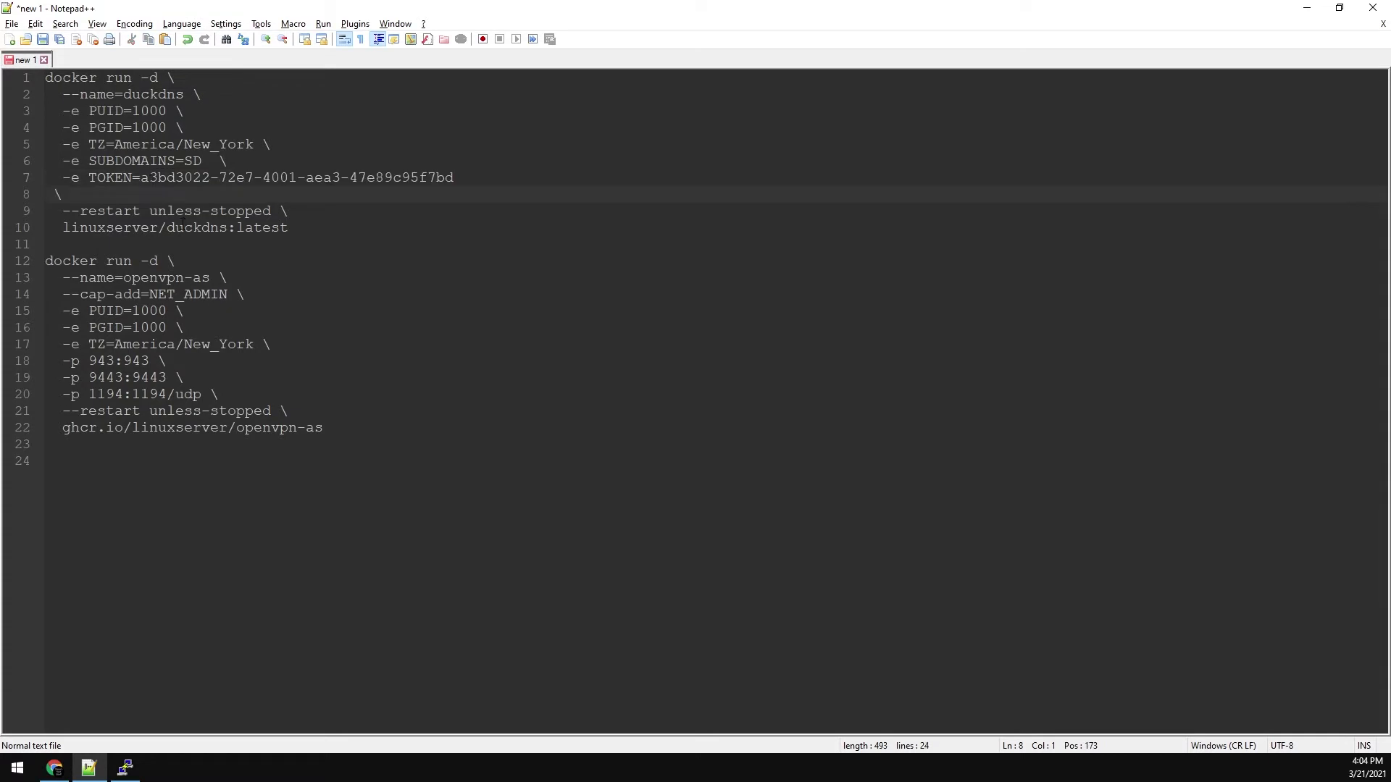
key("BackSpace")
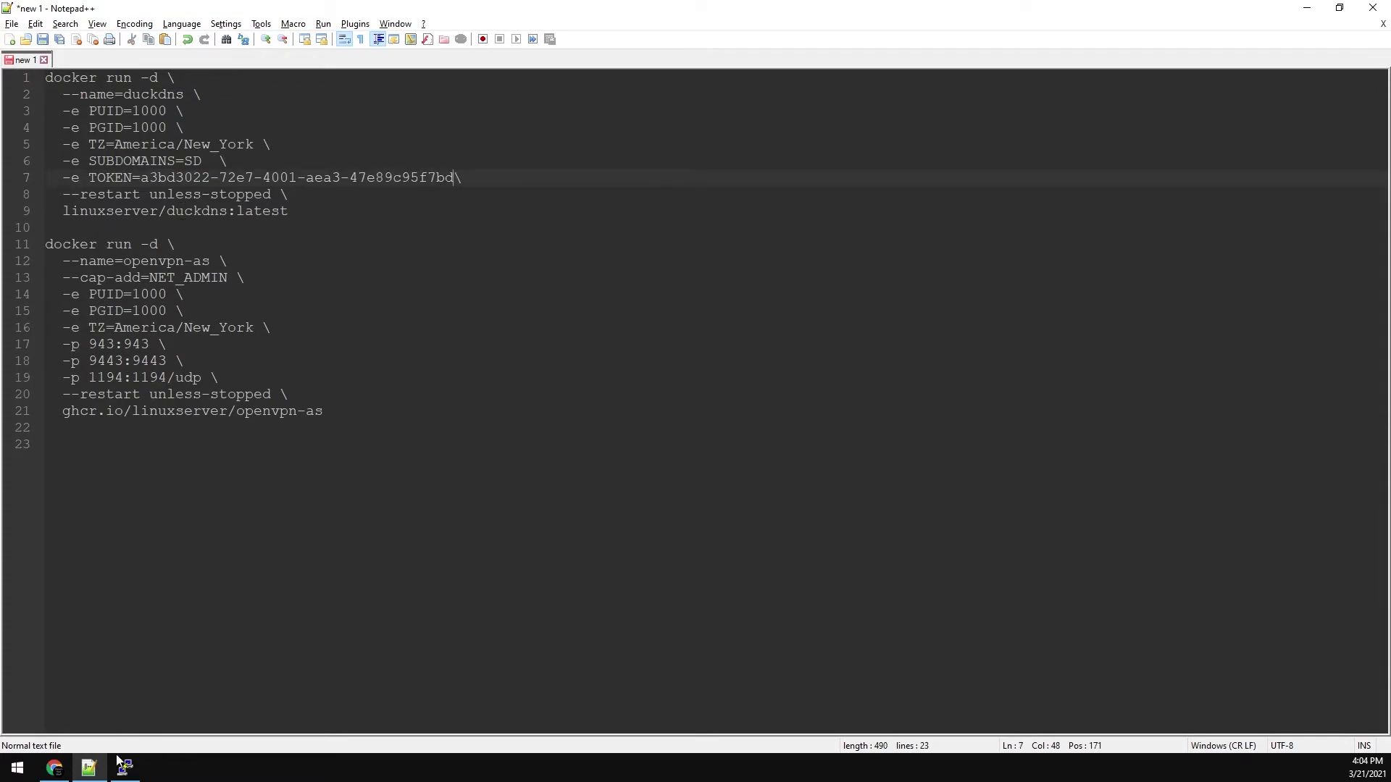
- Copy the subdomain name from Duck DNS and paste it over the SD placeholder on line 6
left_click(54, 768)
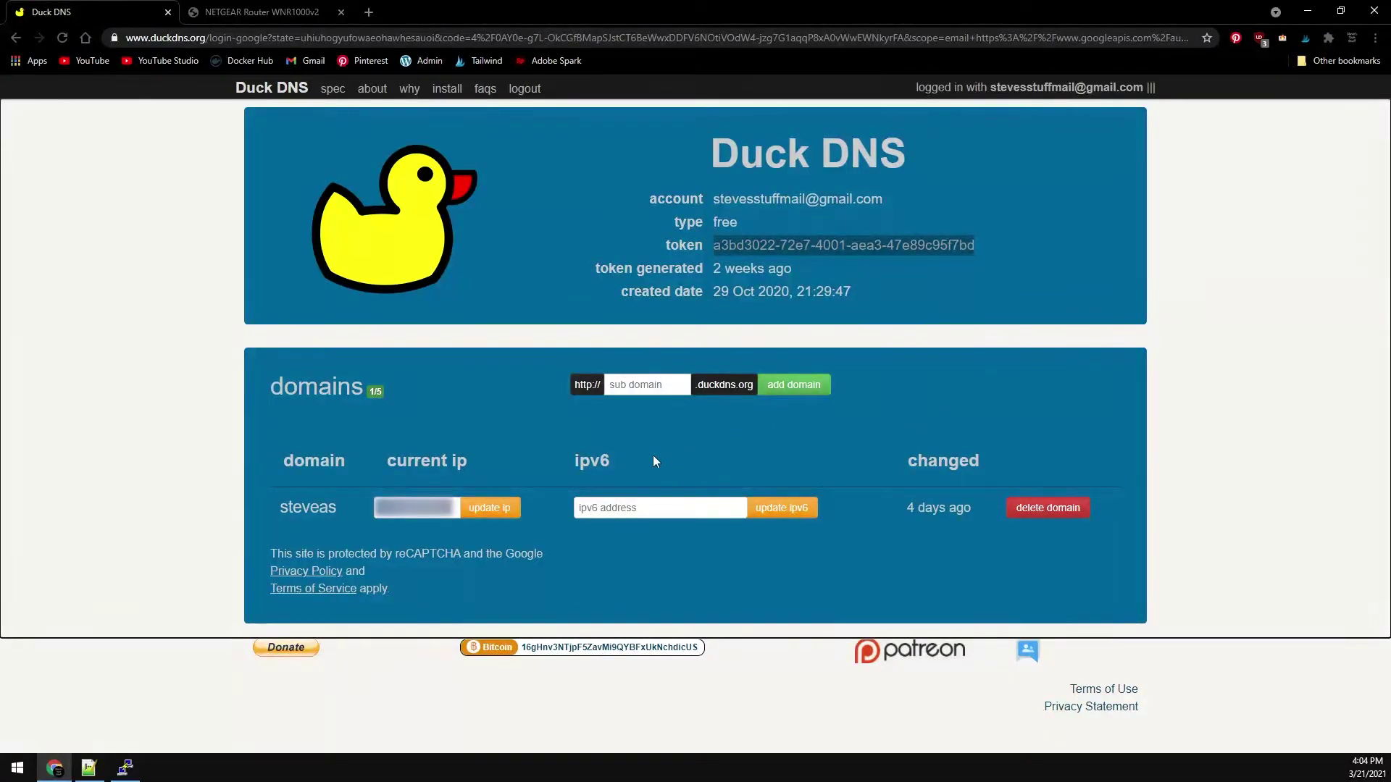
double_click(313, 507)
key("ctrl+c")
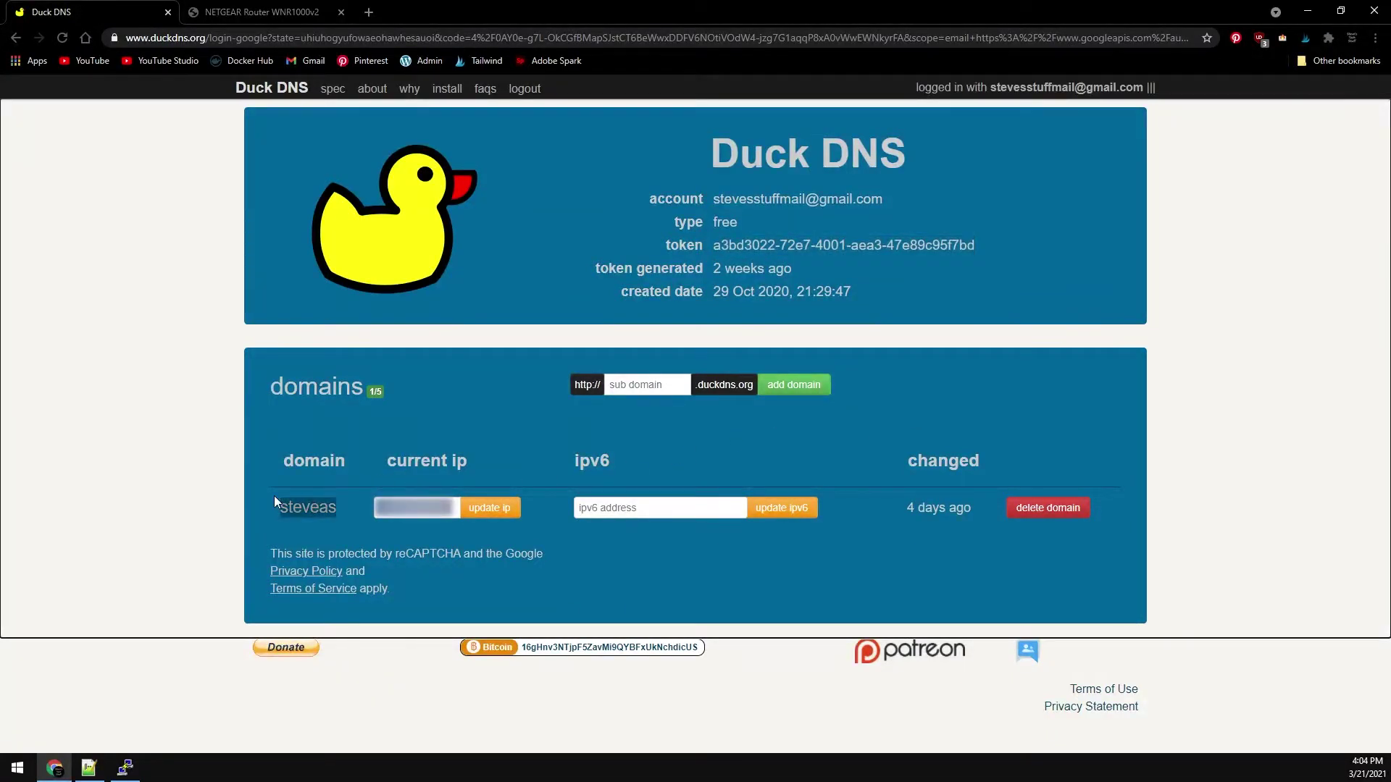
key("alt+Tab")
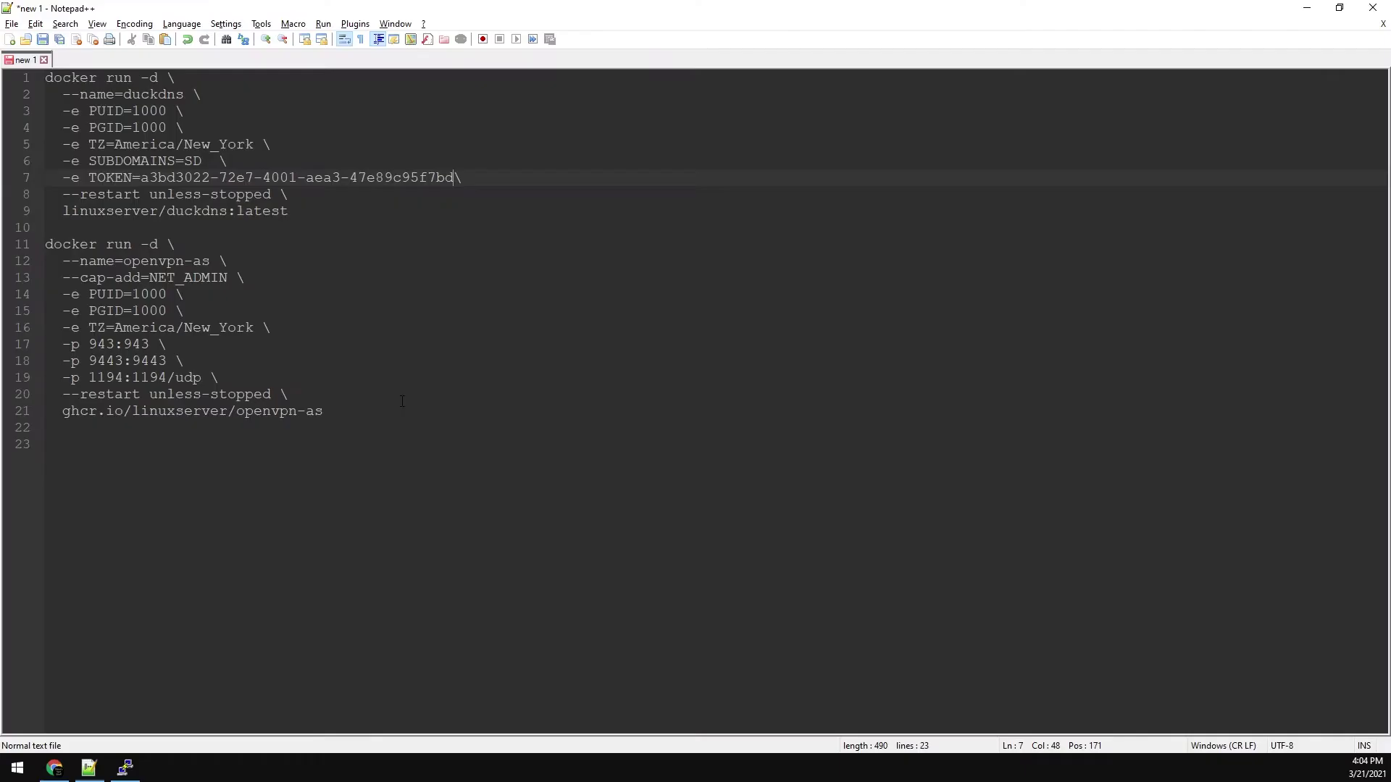
double_click(190, 160)
key("ctrl+v")
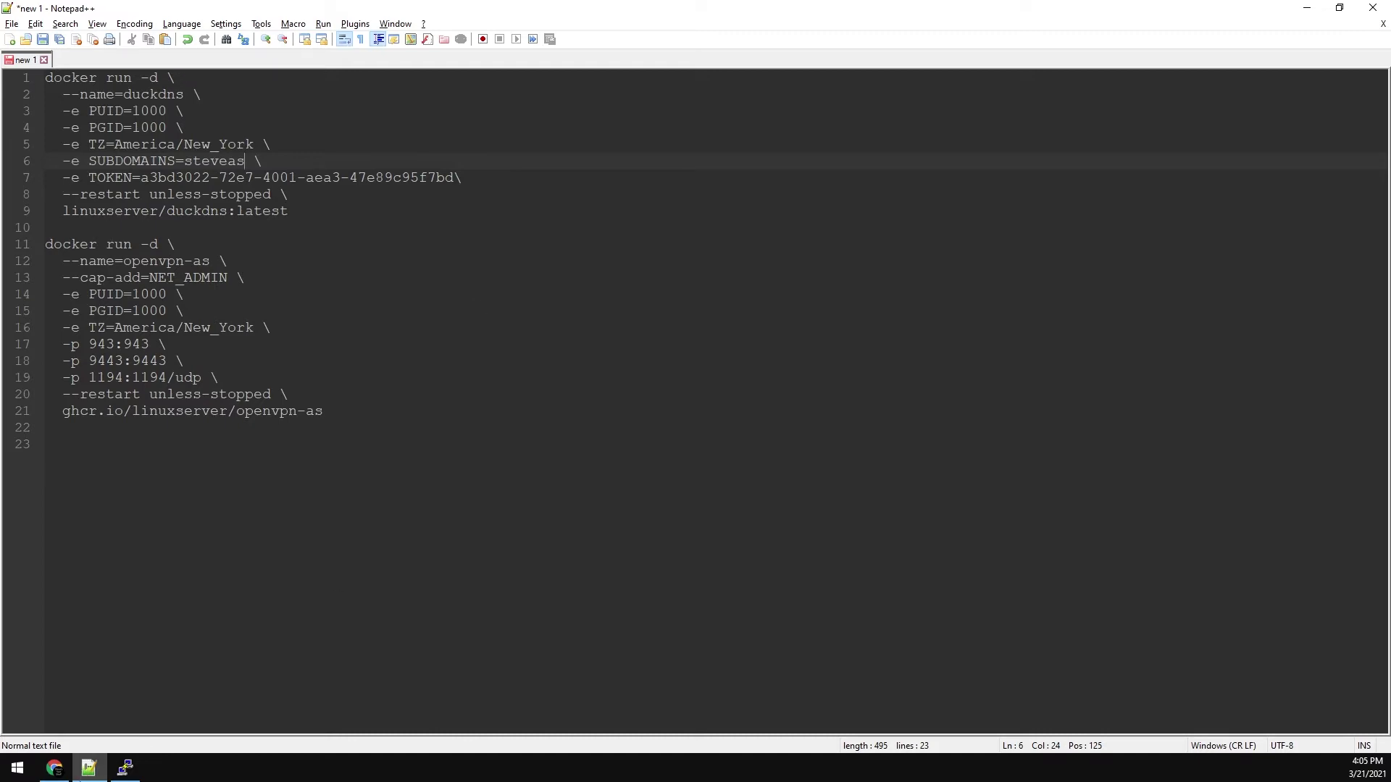
- Run id in the PuTTY session to check the user's uid and gid
left_click(125, 768)
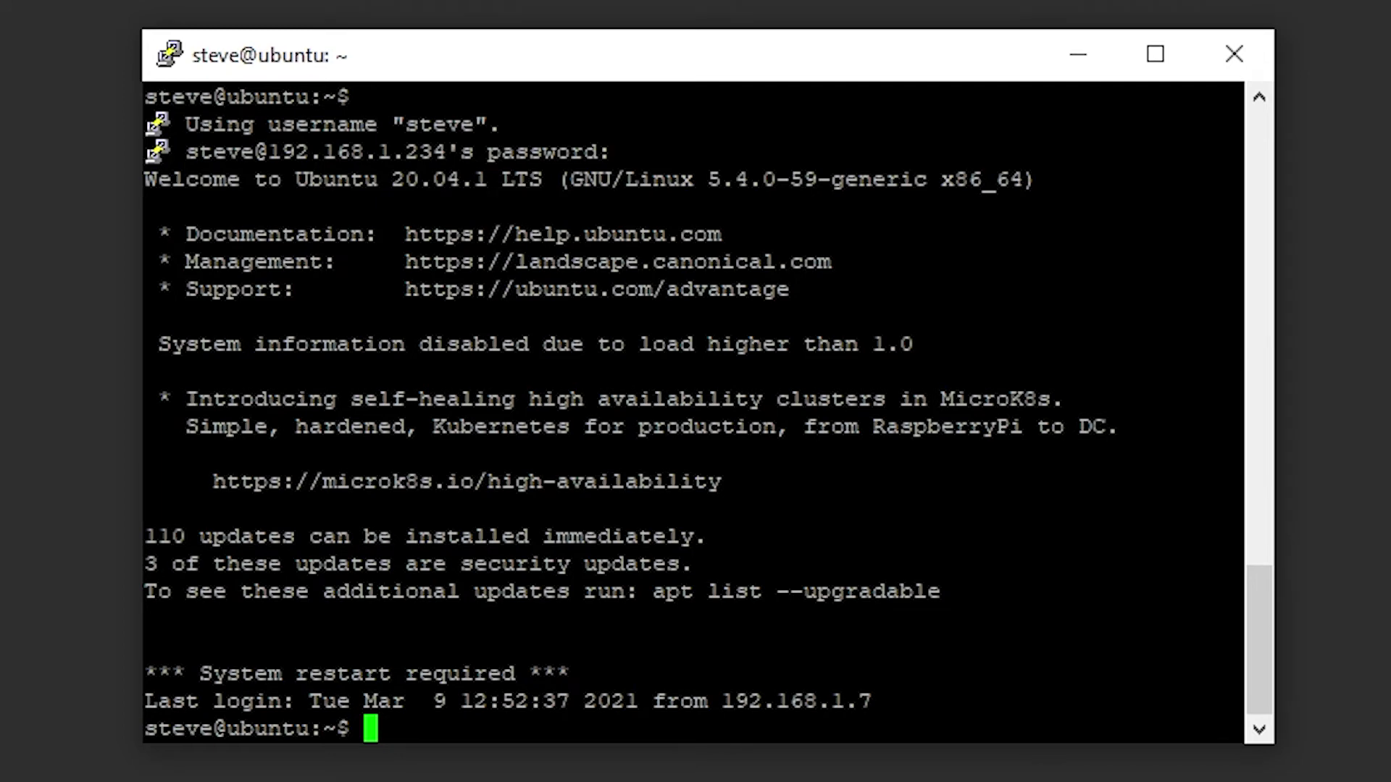
type("id")
key("Return")
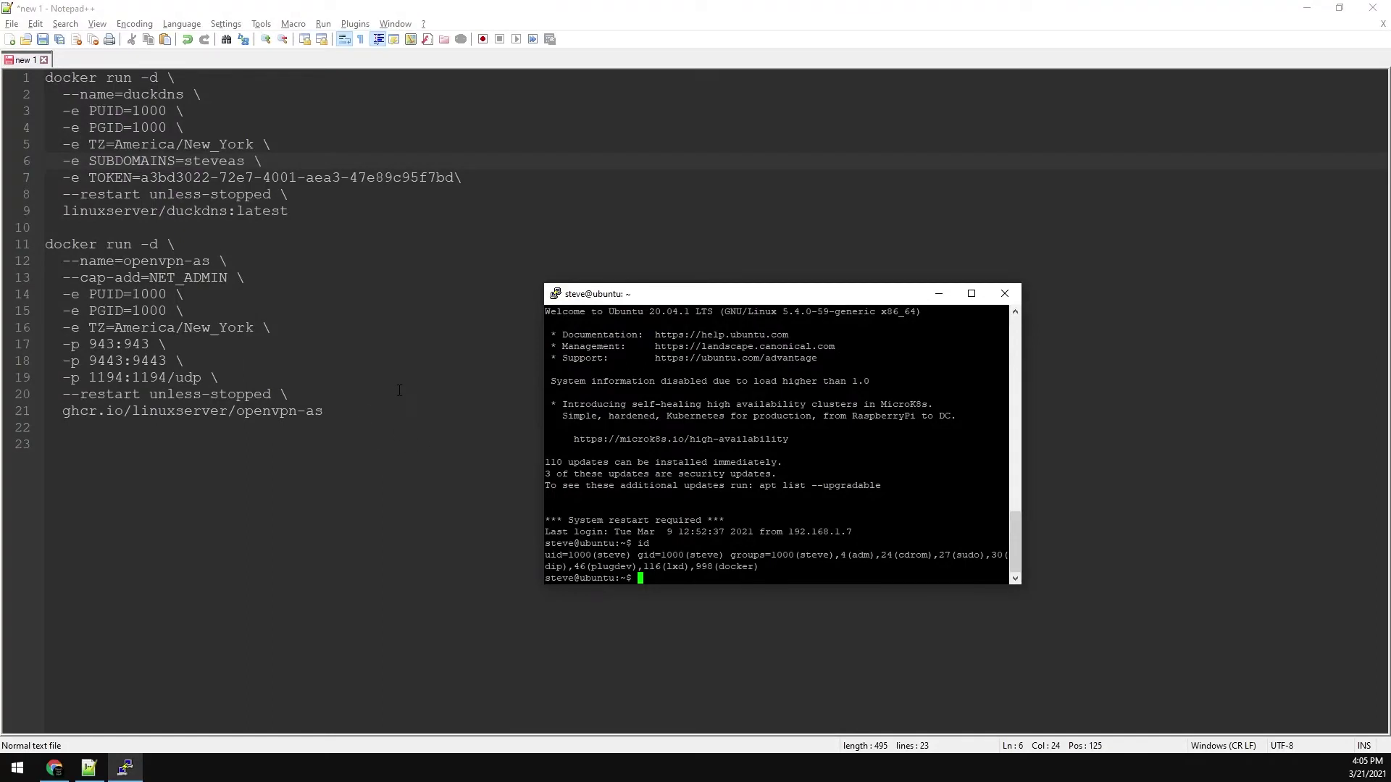
- Copy all docker commands from Notepad++ and paste them into PuTTY to run
left_click_drag(369, 431, 45, 77)
key("ctrl+c")
key("alt+Tab")
right_click(565, 362)
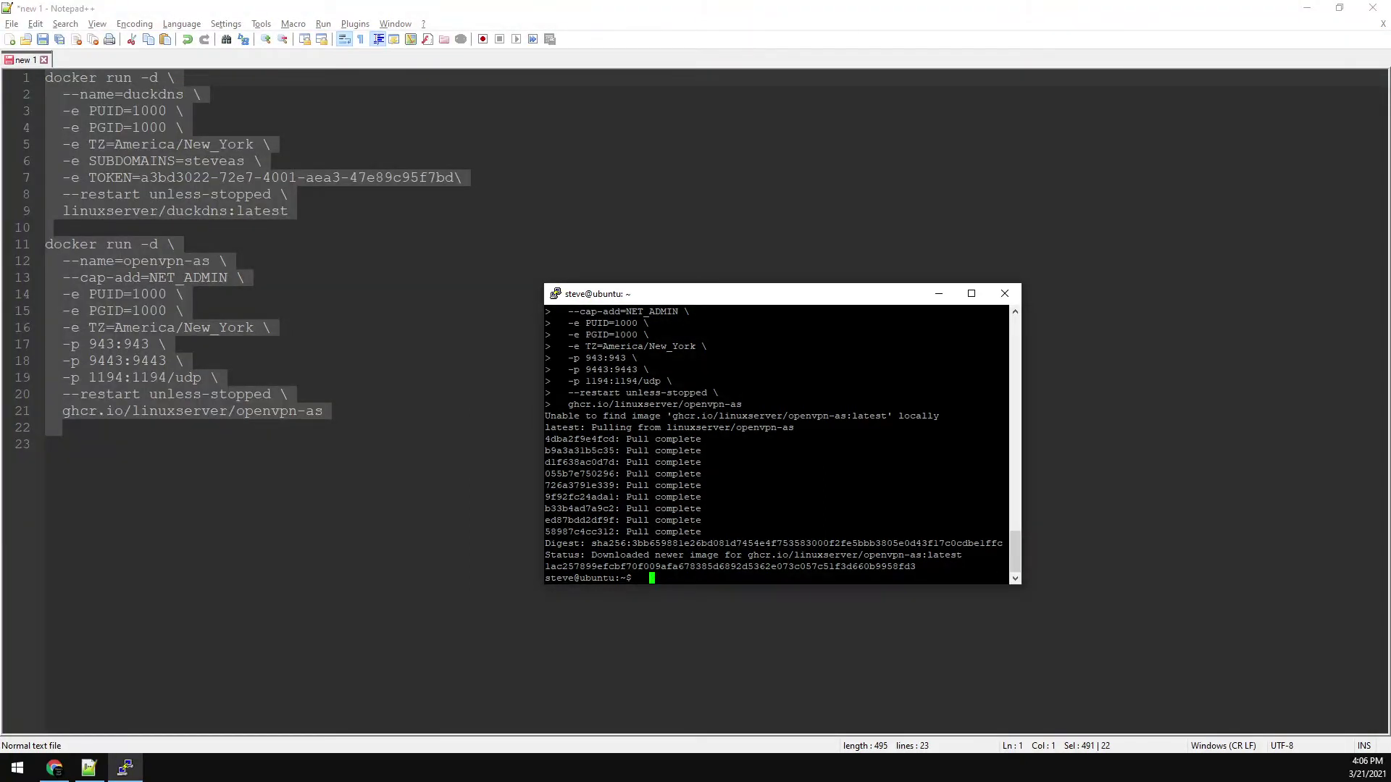
- Add custom service 9443 forwarding ports 9443-9443 to 192.168.1.234
key("alt+Tab")
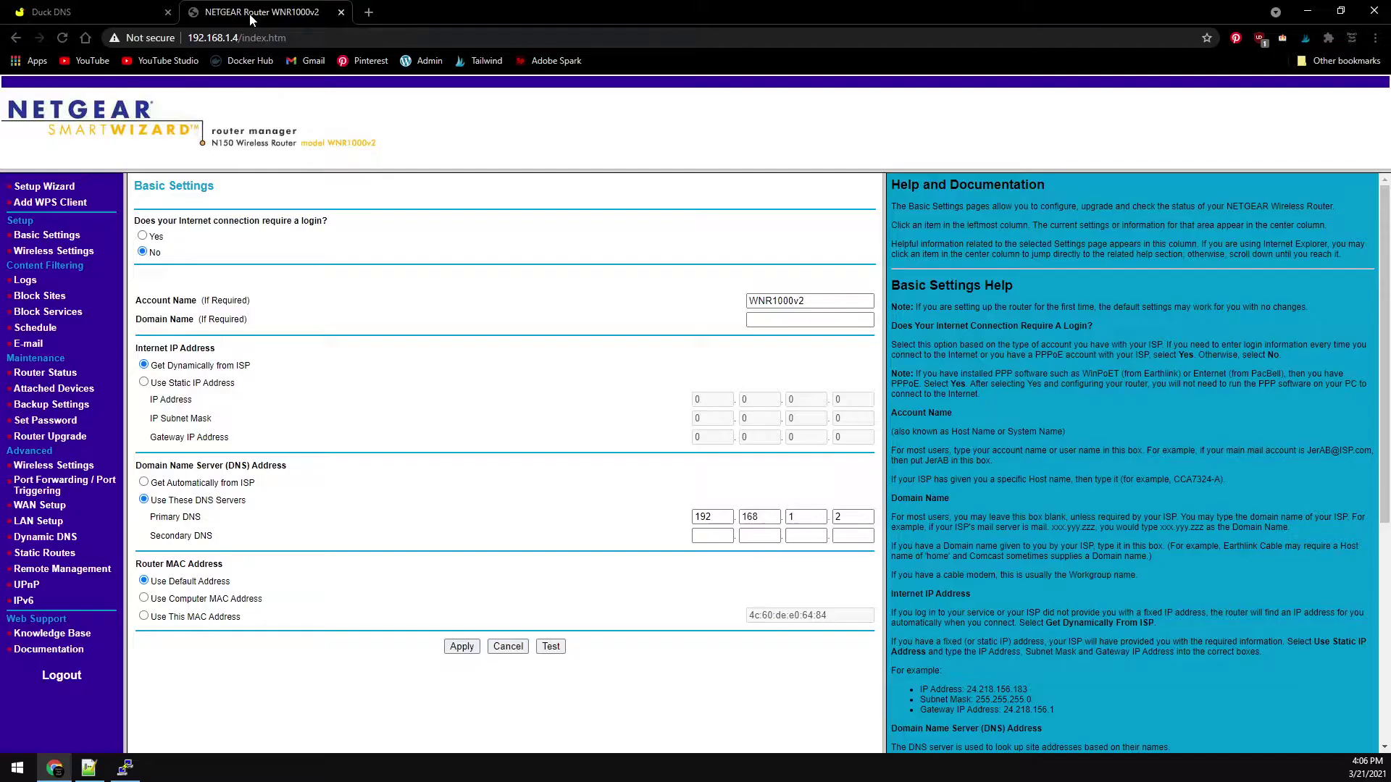
left_click(40, 494)
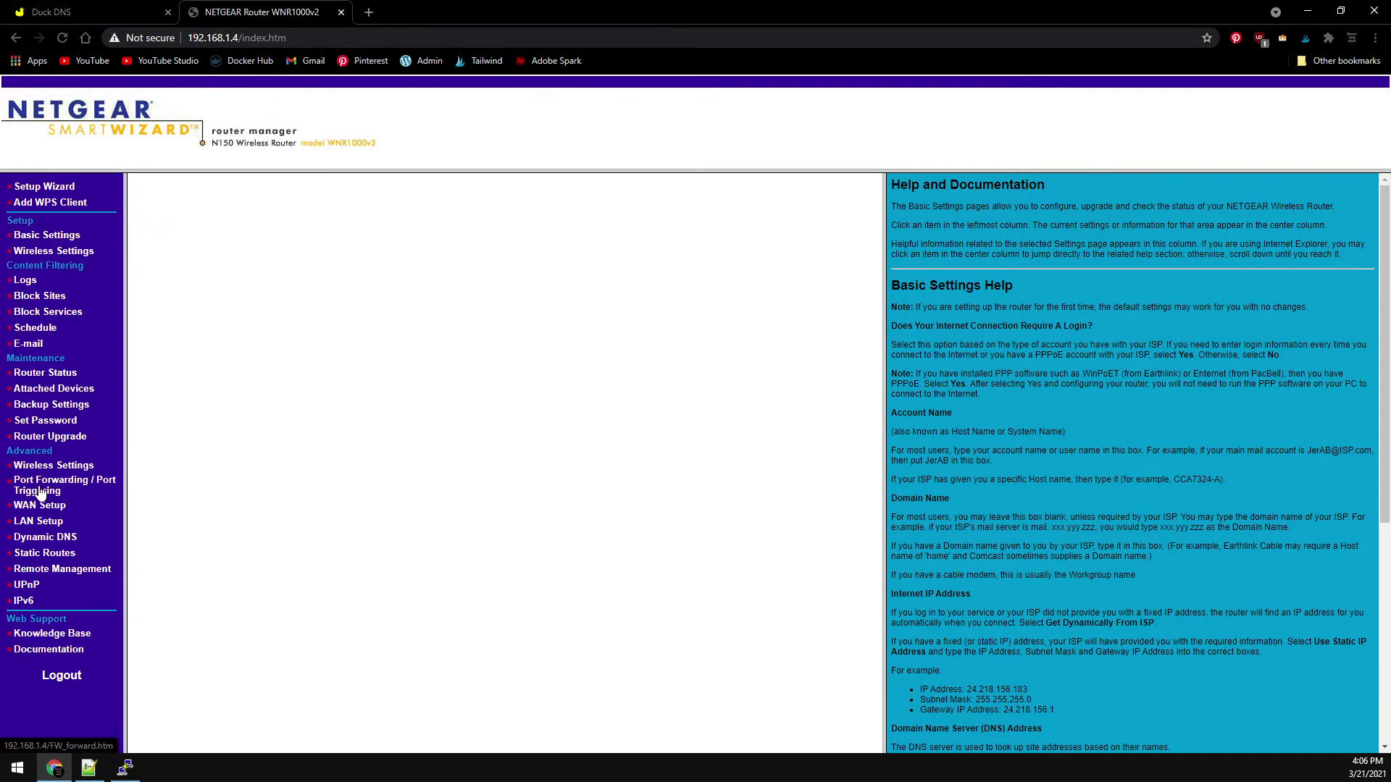
left_click(500, 378)
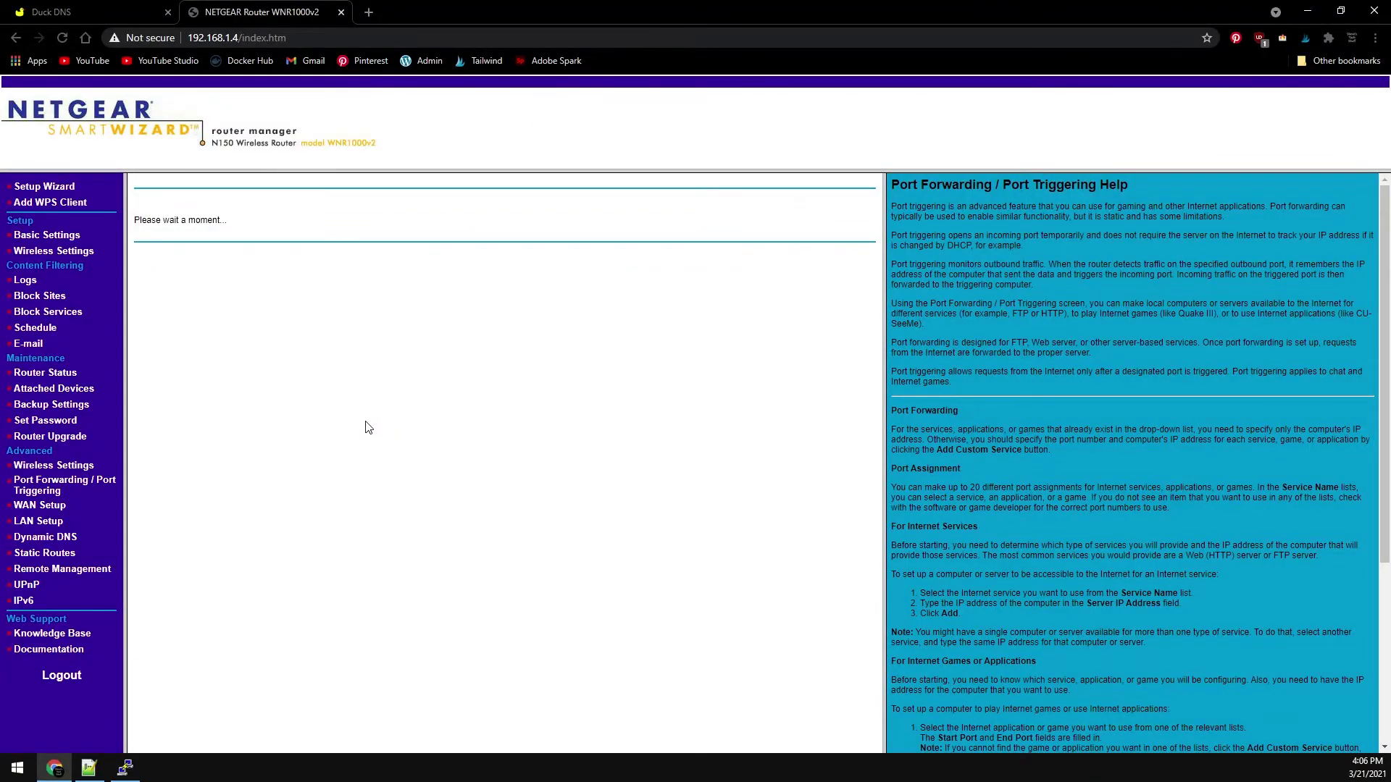
left_click(546, 223)
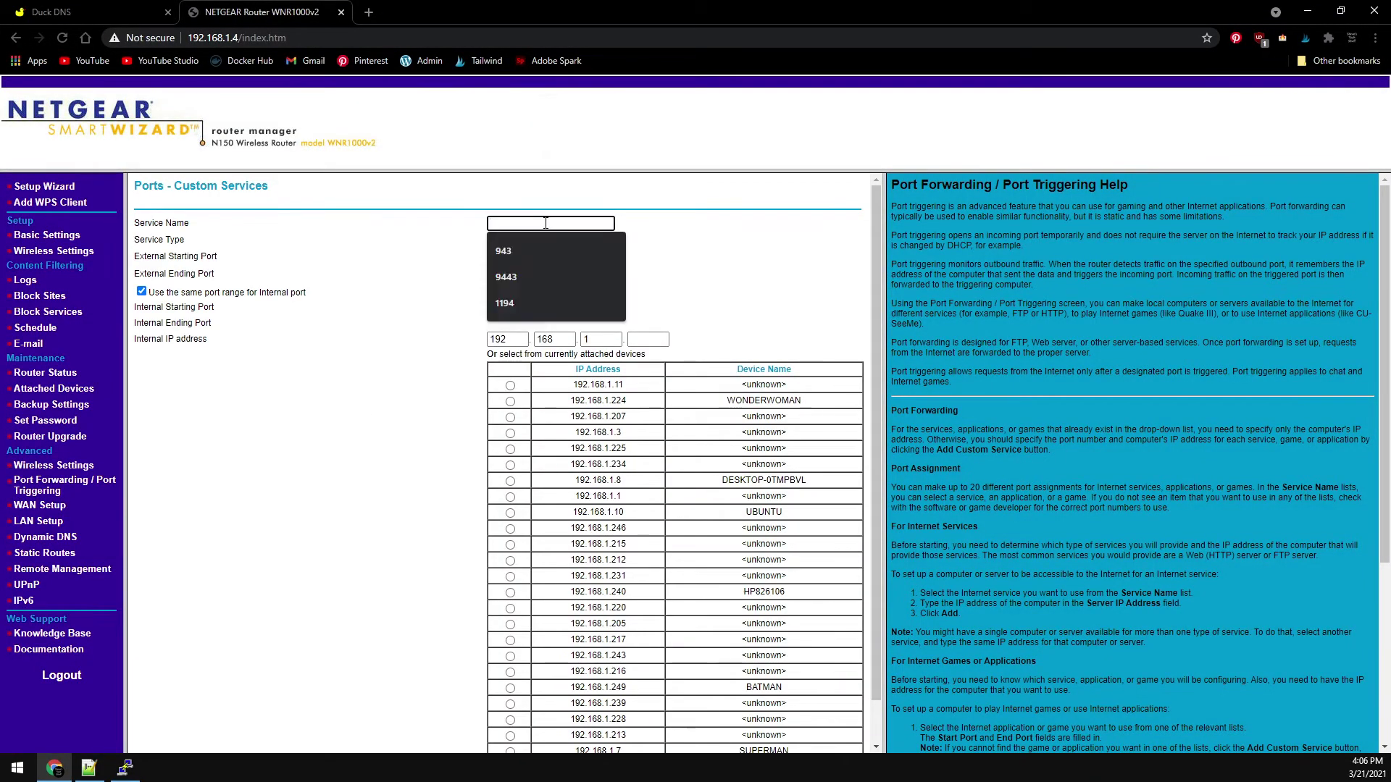
type("9443")
key("Tab")
key("Tab")
type("9443")
key("Tab")
type("9443")
key("Tab")
key("Tab")
key("Tab")
key("Tab")
key("Tab")
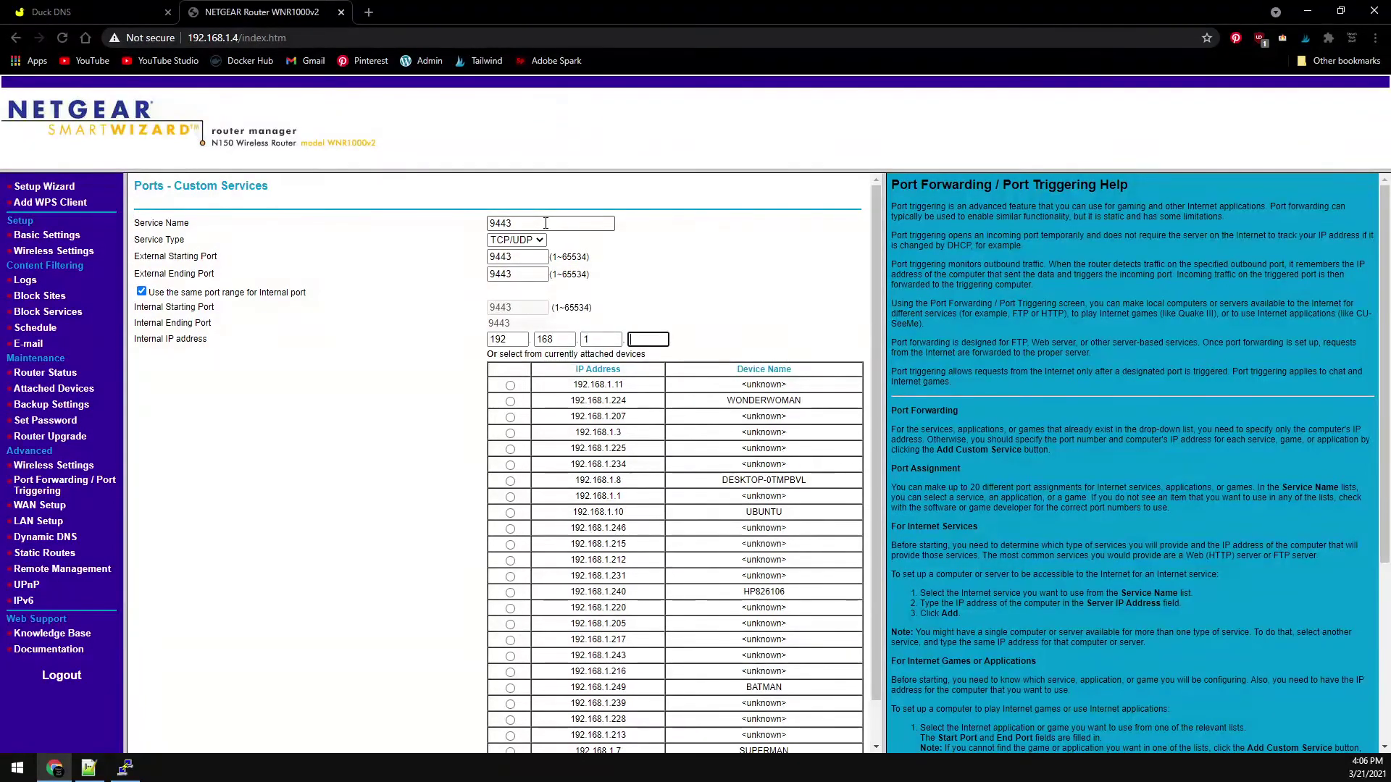
type("234")
key("Tab")
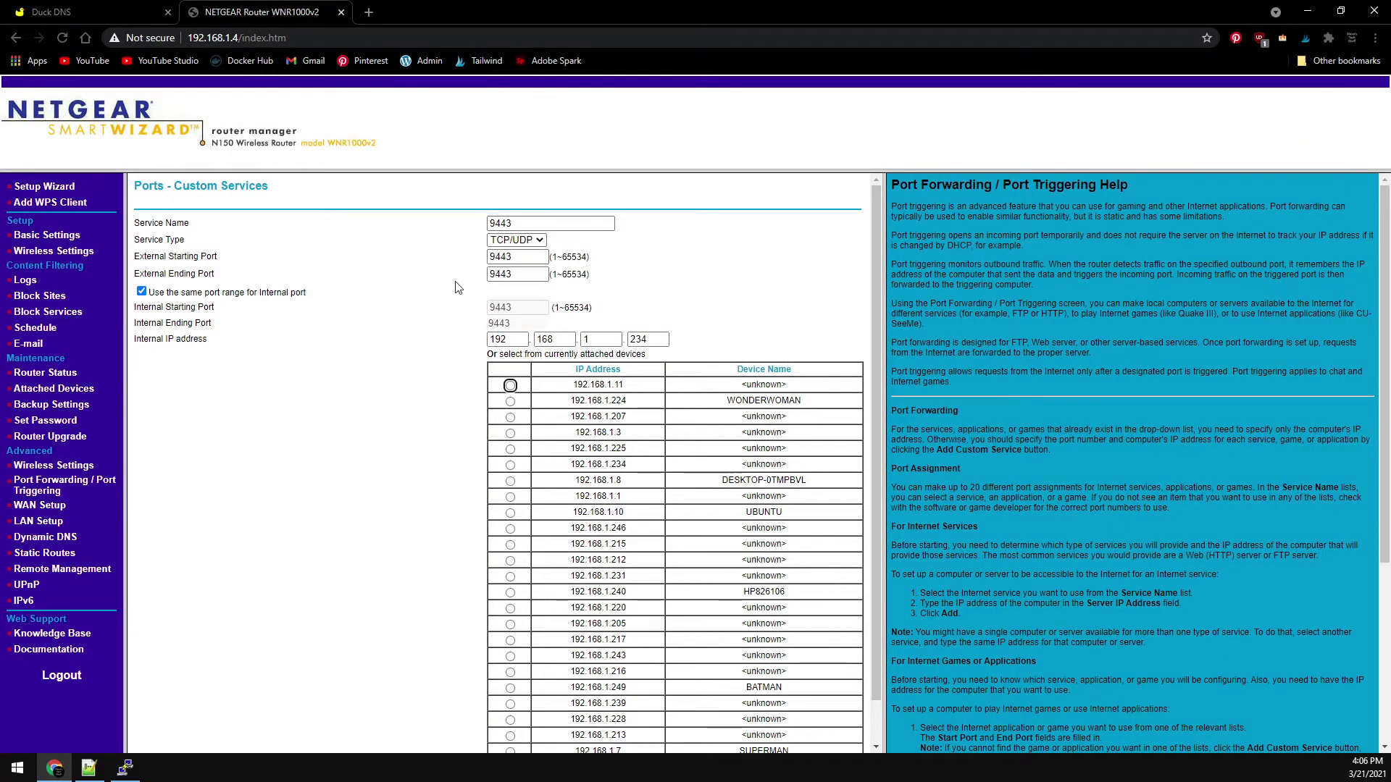
left_click(385, 559)
scroll(386, 554, "down", 1)
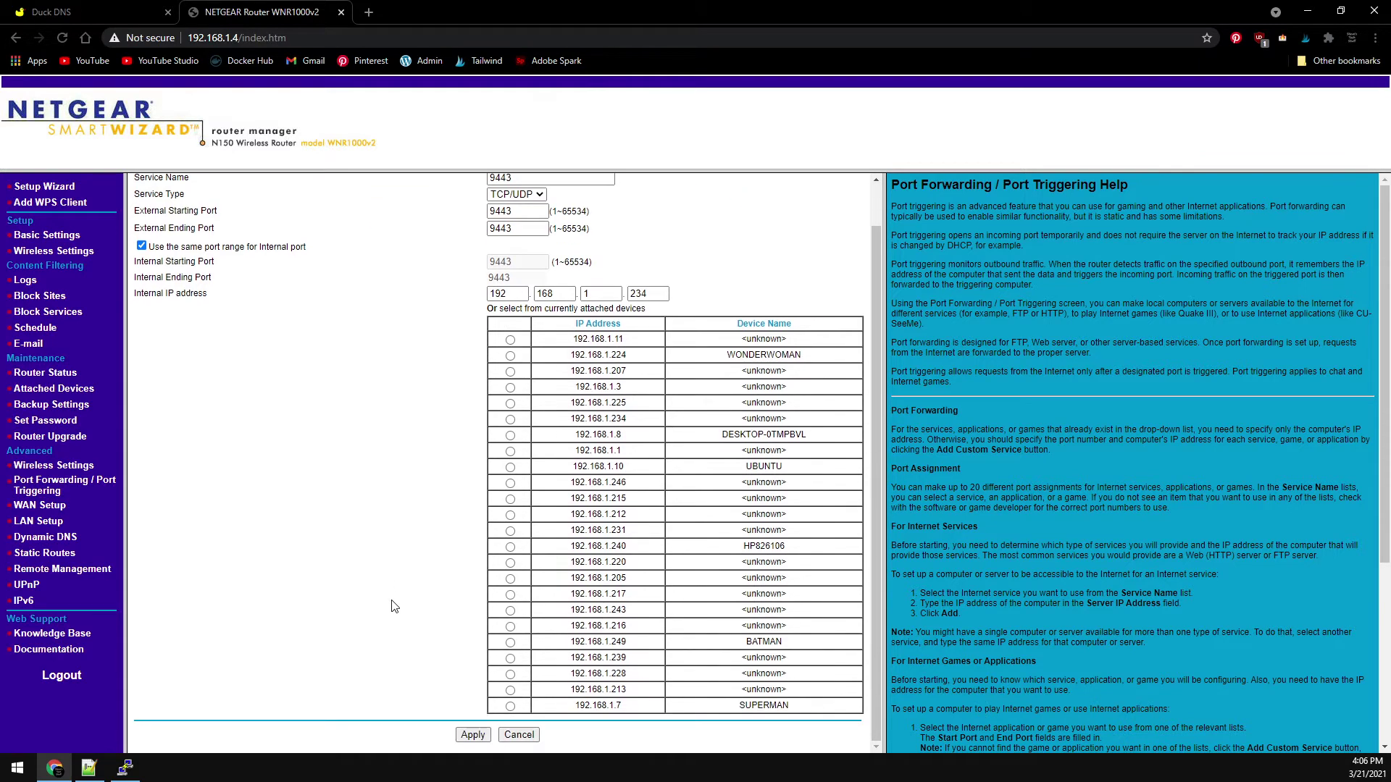
left_click(471, 736)
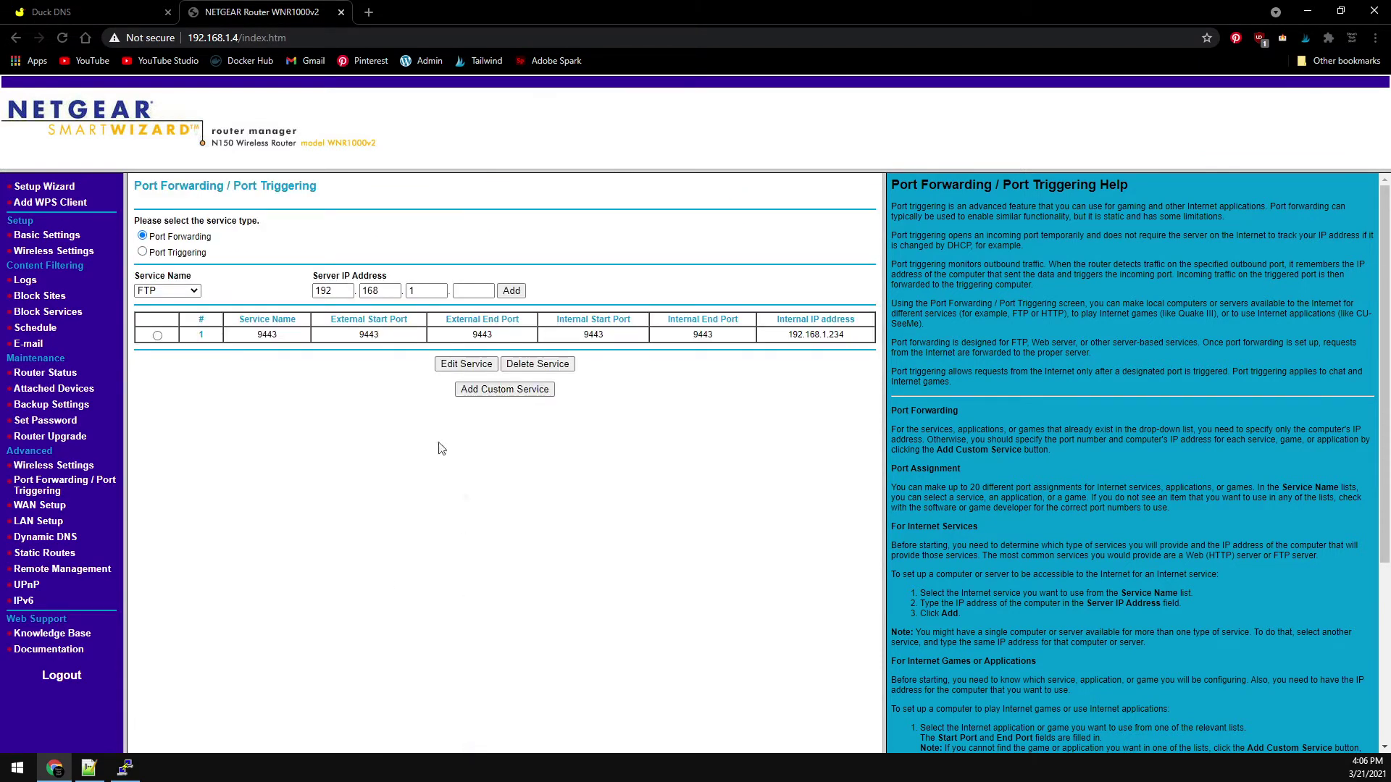
- Add custom service 1194 forwarding ports 1194-1194 to 192.168.1.234
left_click(496, 391)
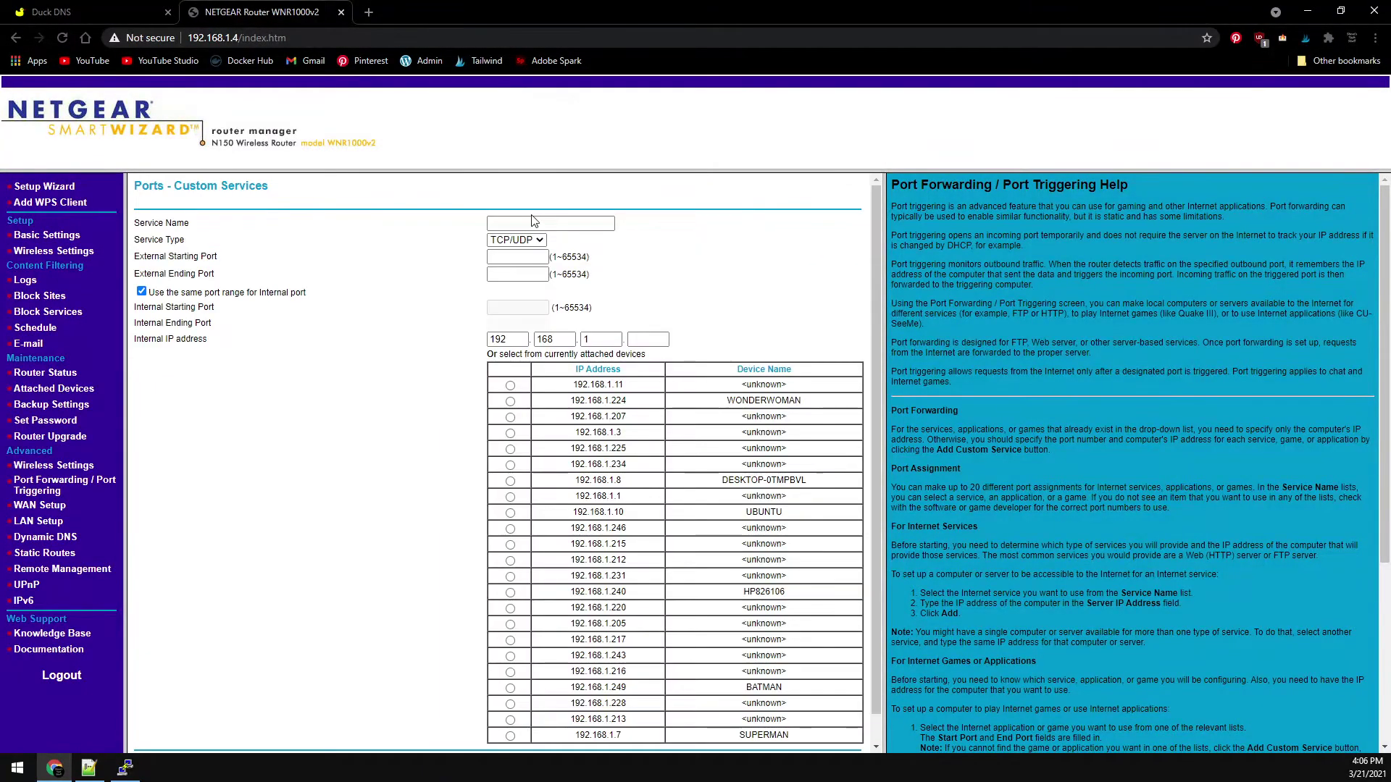
left_click(538, 223)
type("1194")
key("Tab")
key("Tab")
type("1194")
key("Tab")
key("Tab")
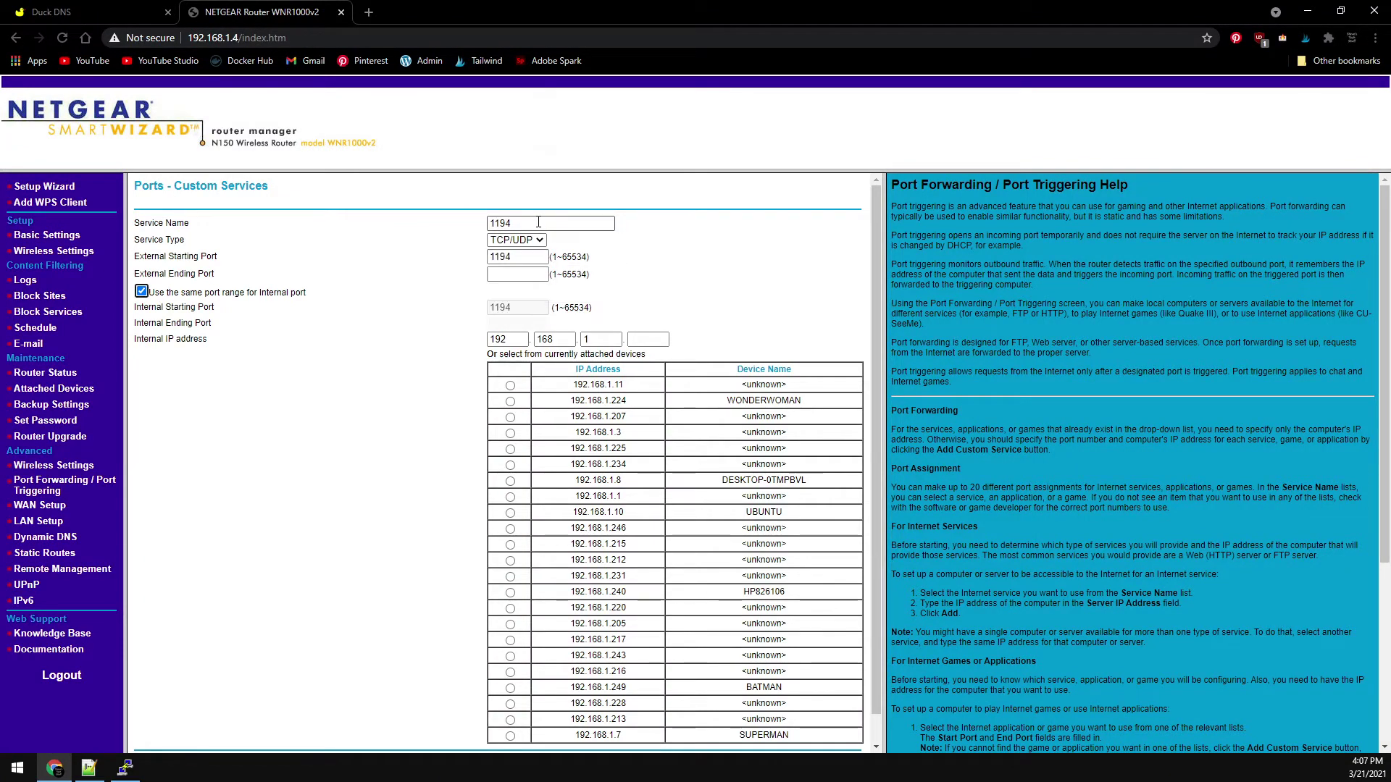
key("shift+Tab")
type("1194")
key("Tab")
key("Tab")
key("Tab")
key("Tab")
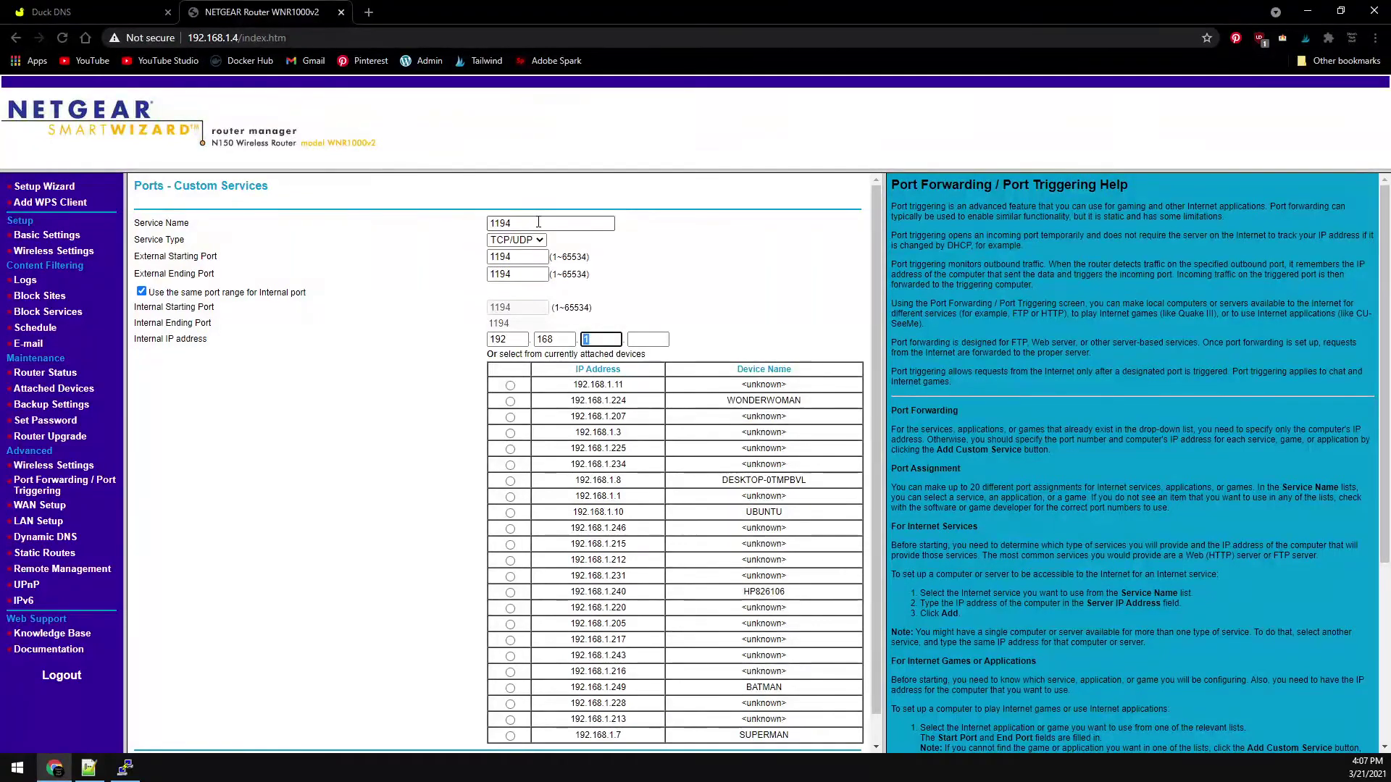
key("Tab")
type("234")
key("Tab")
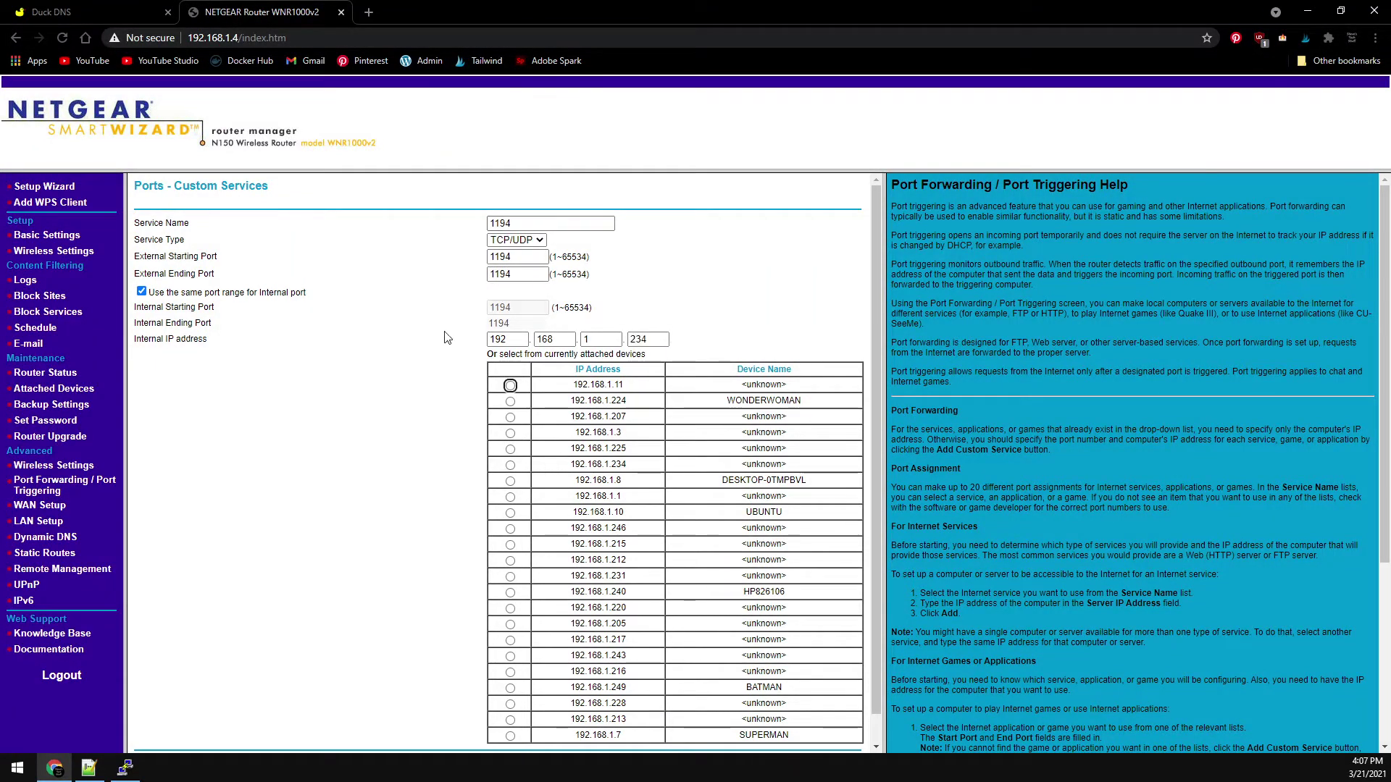
scroll(385, 476, "down", 1)
left_click(466, 735)
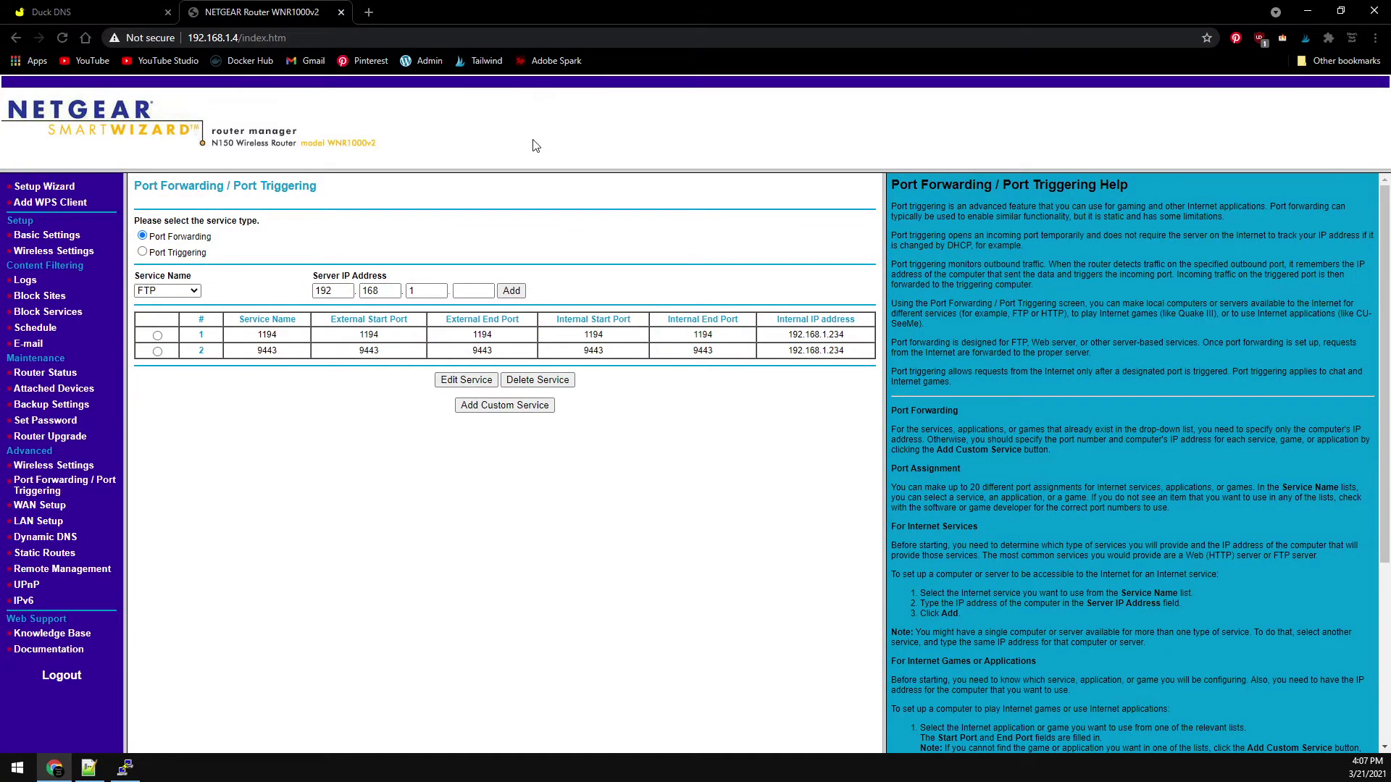
- Log in to Portainer with the saved credentials and show the local endpoint's containers
left_click(370, 12)
type("192.168.1.234")
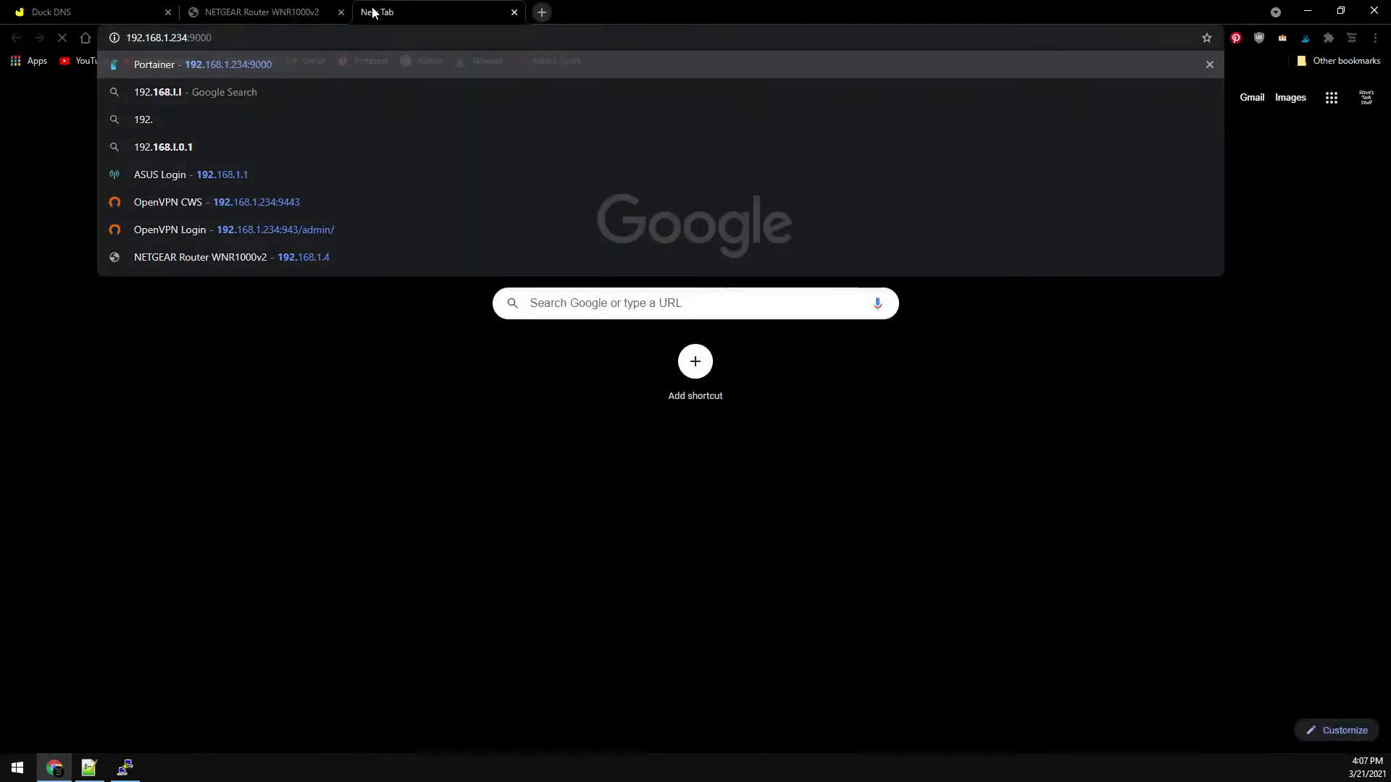
key("Return")
left_click(551, 376)
left_click(565, 407)
left_click(689, 461)
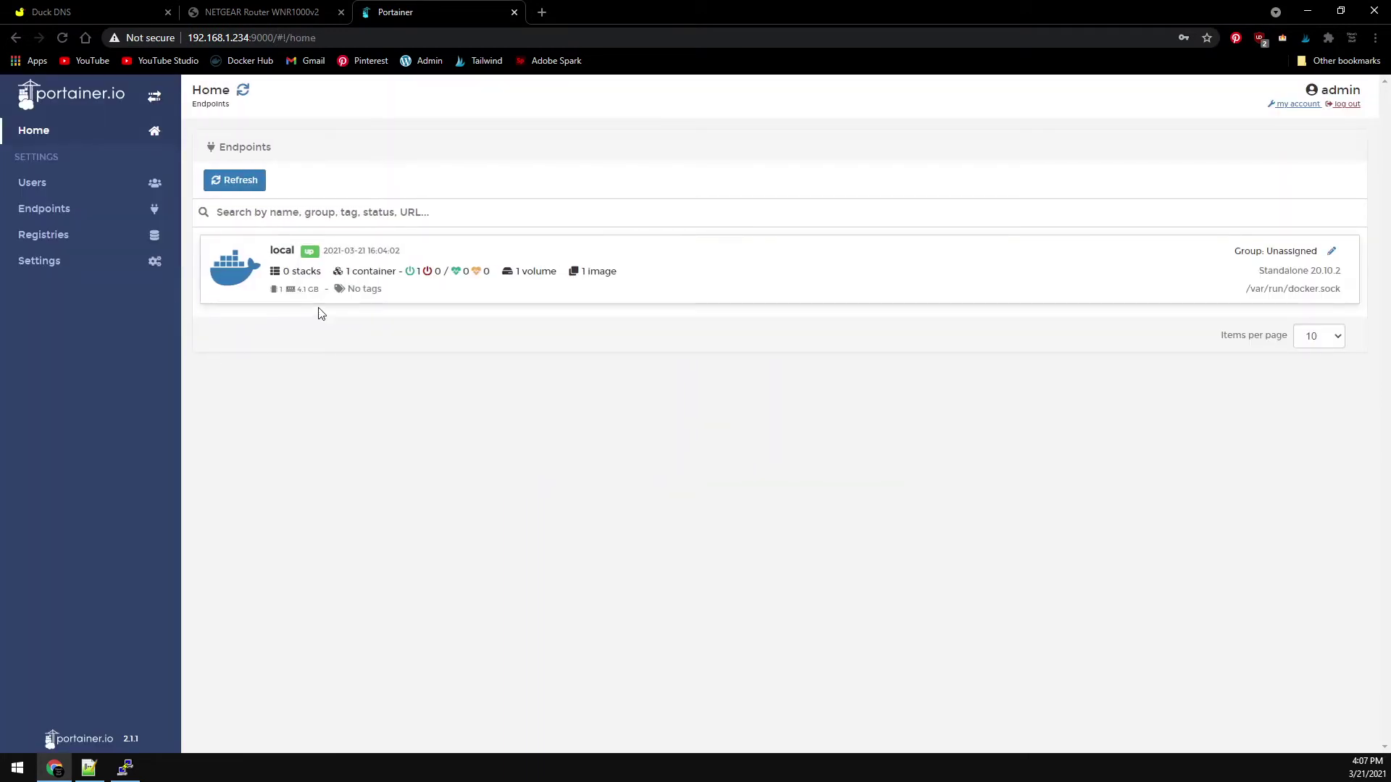
left_click(320, 306)
left_click(61, 261)
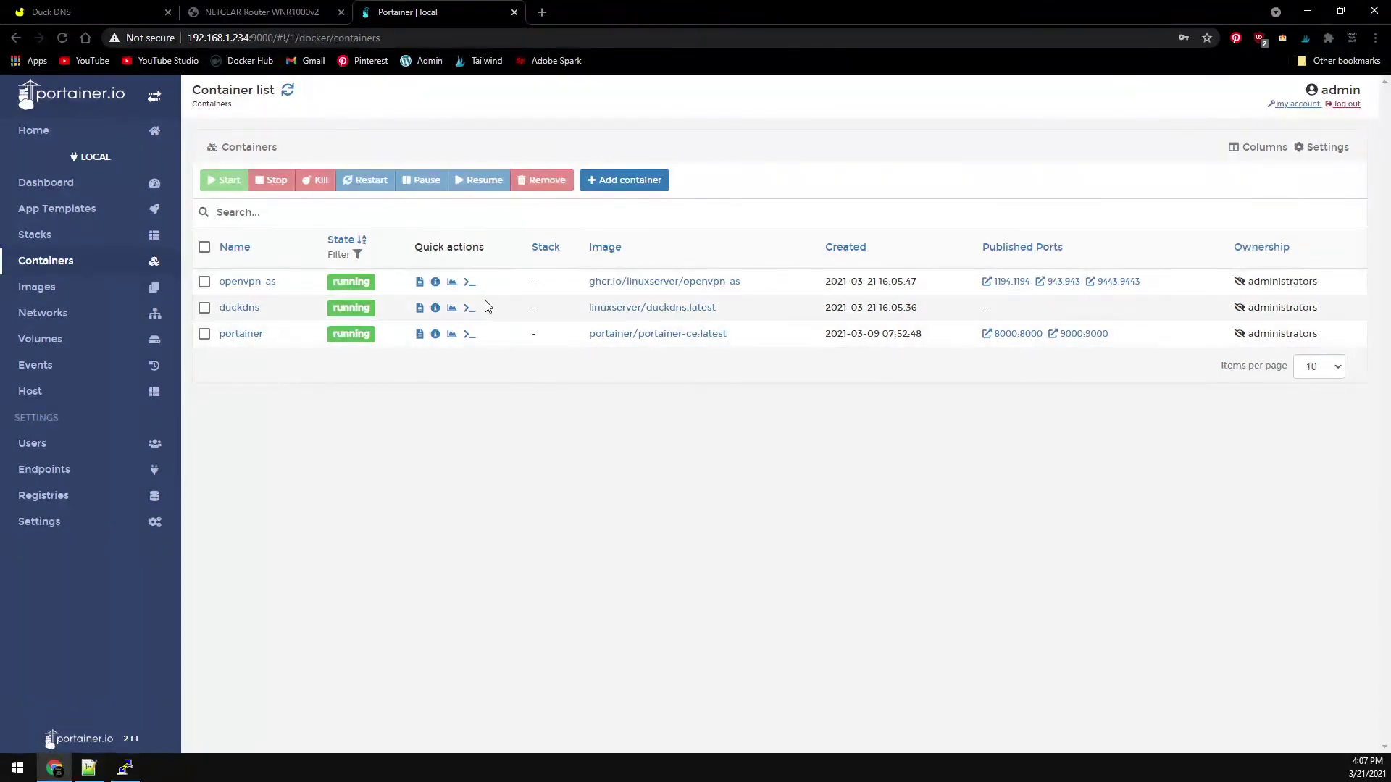
- In an openvpn-as console, run passwd admin to set a new password, then return to Containers
left_click(469, 281)
left_click(239, 297)
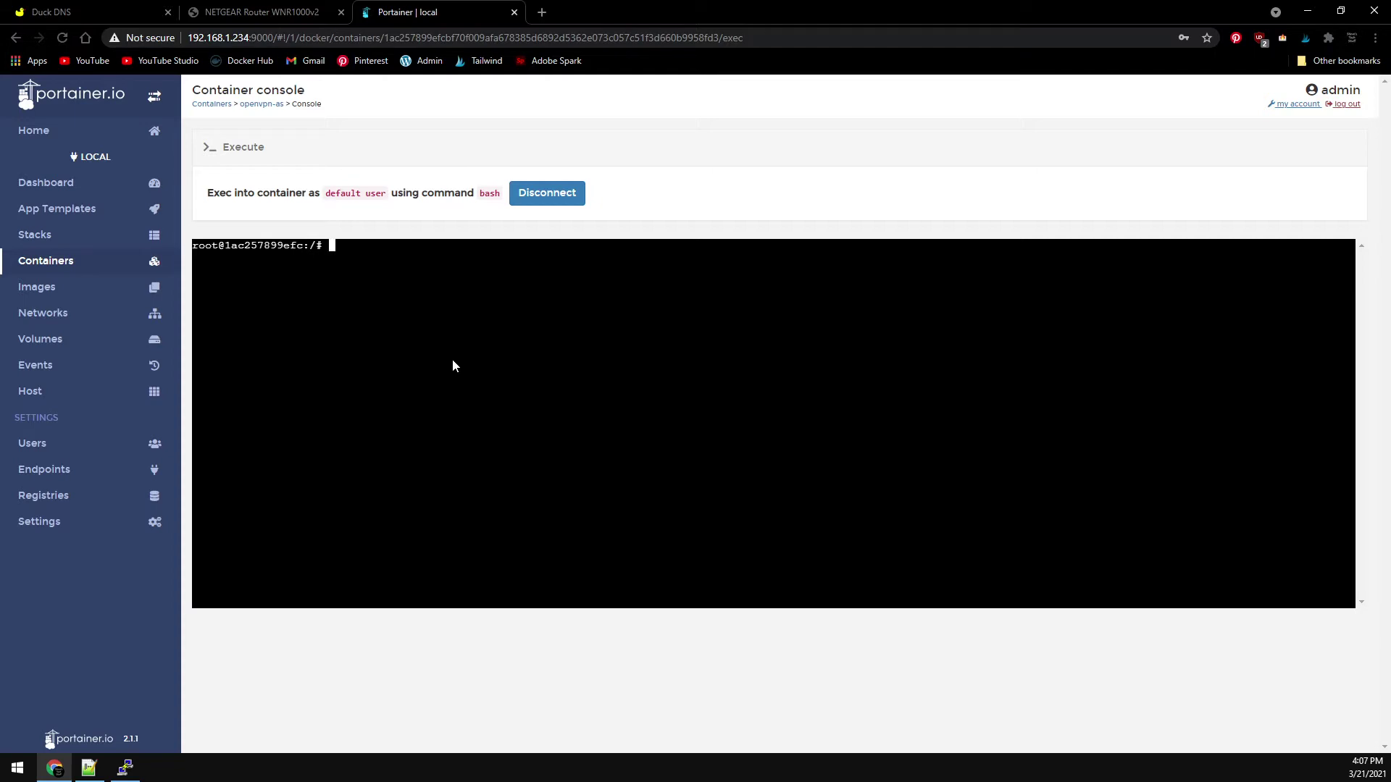
type("passwd ")
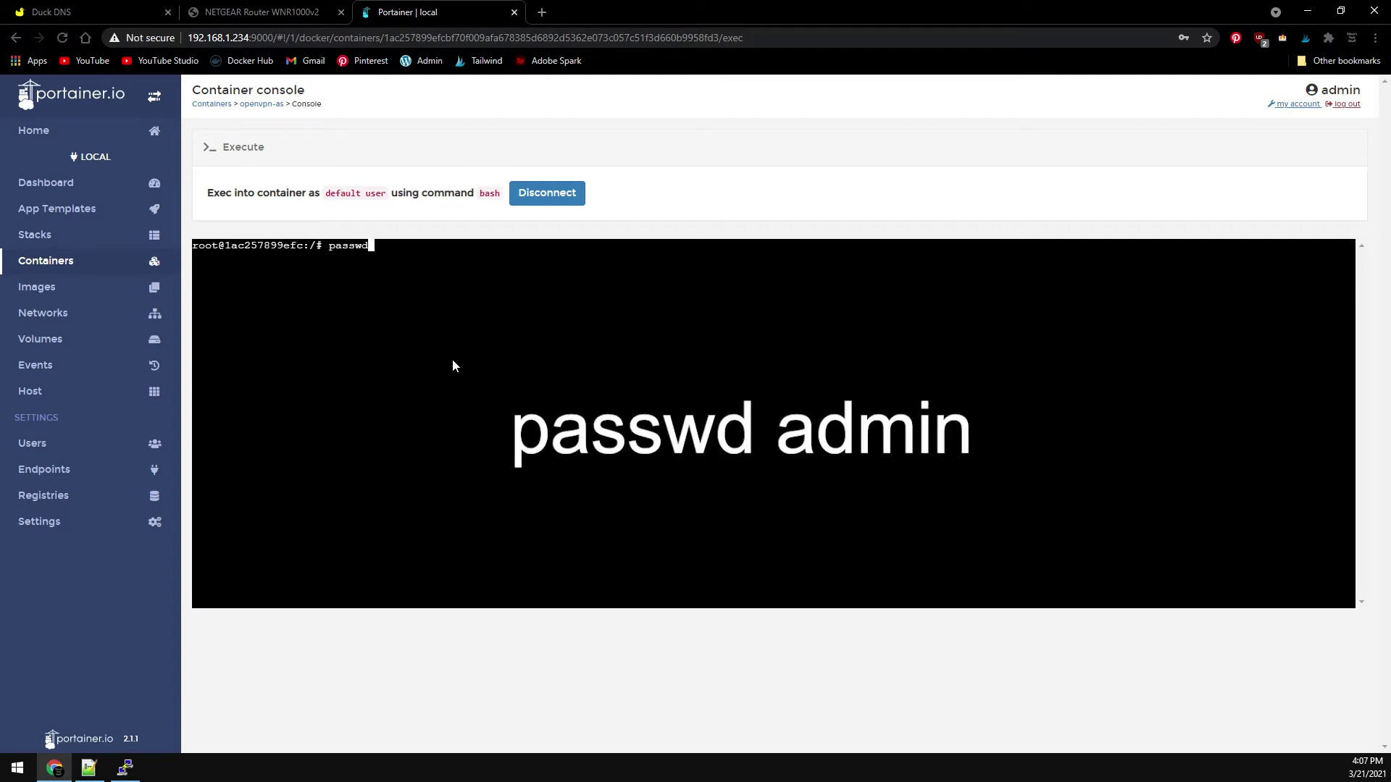
type("admin")
key("Return")
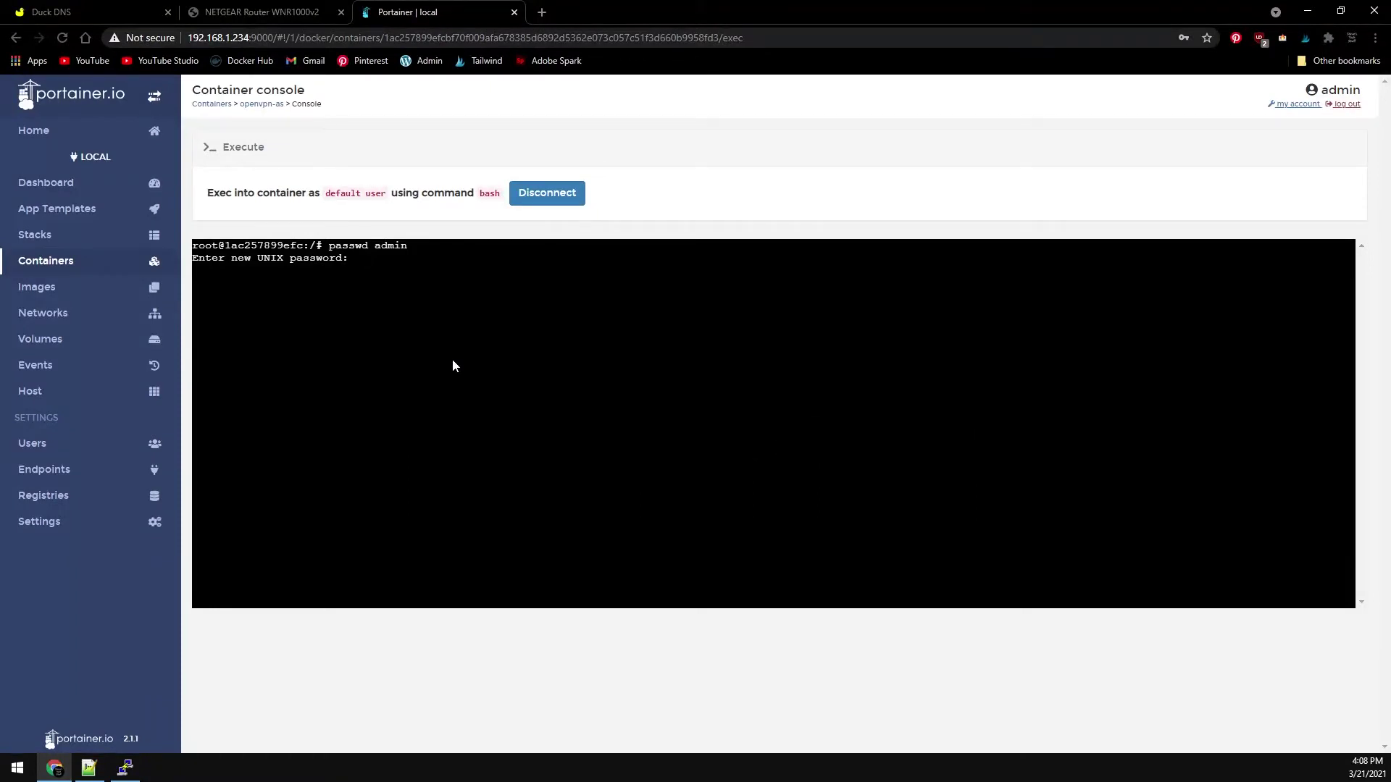
key("Return")
key("Return")
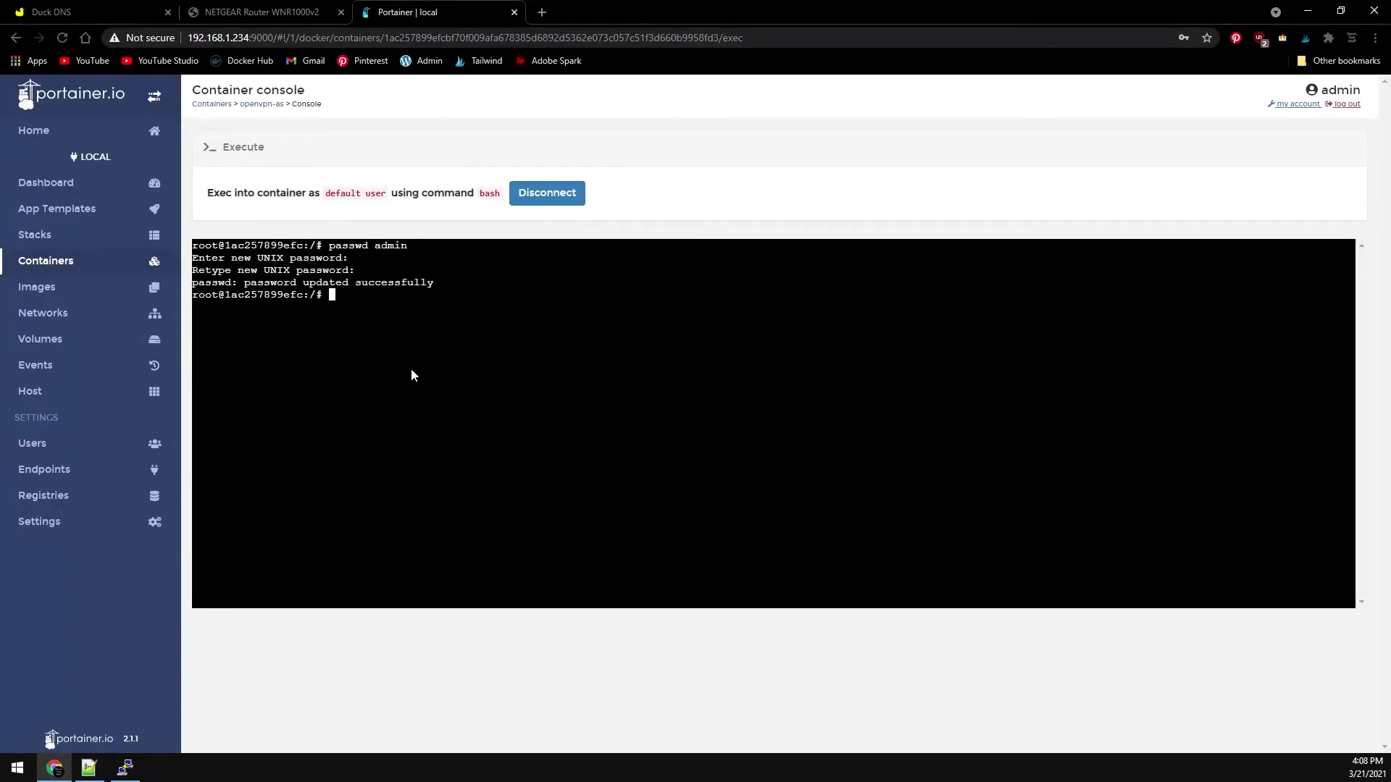
left_click(61, 260)
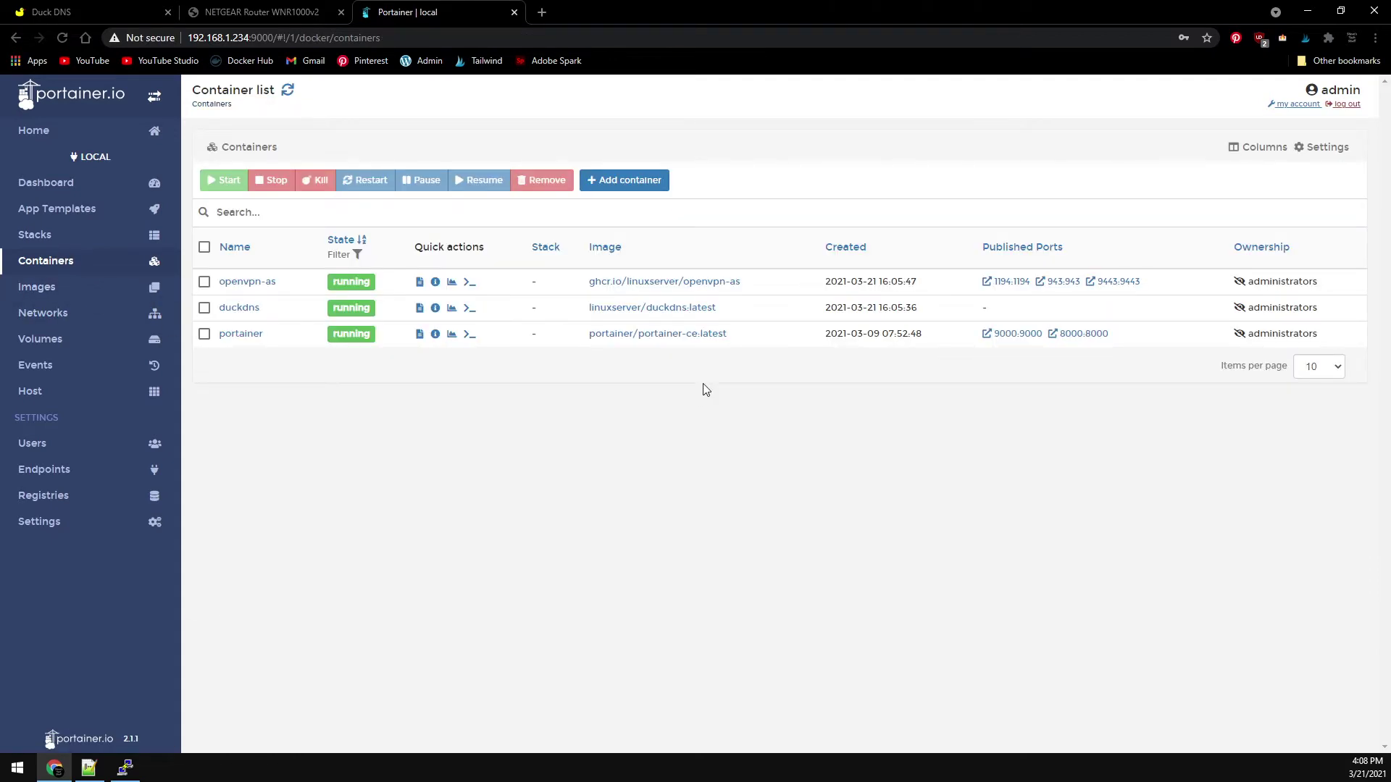
- Open the OpenVPN server's /admin/ page, continuing past the certificate warning
left_click(1058, 281)
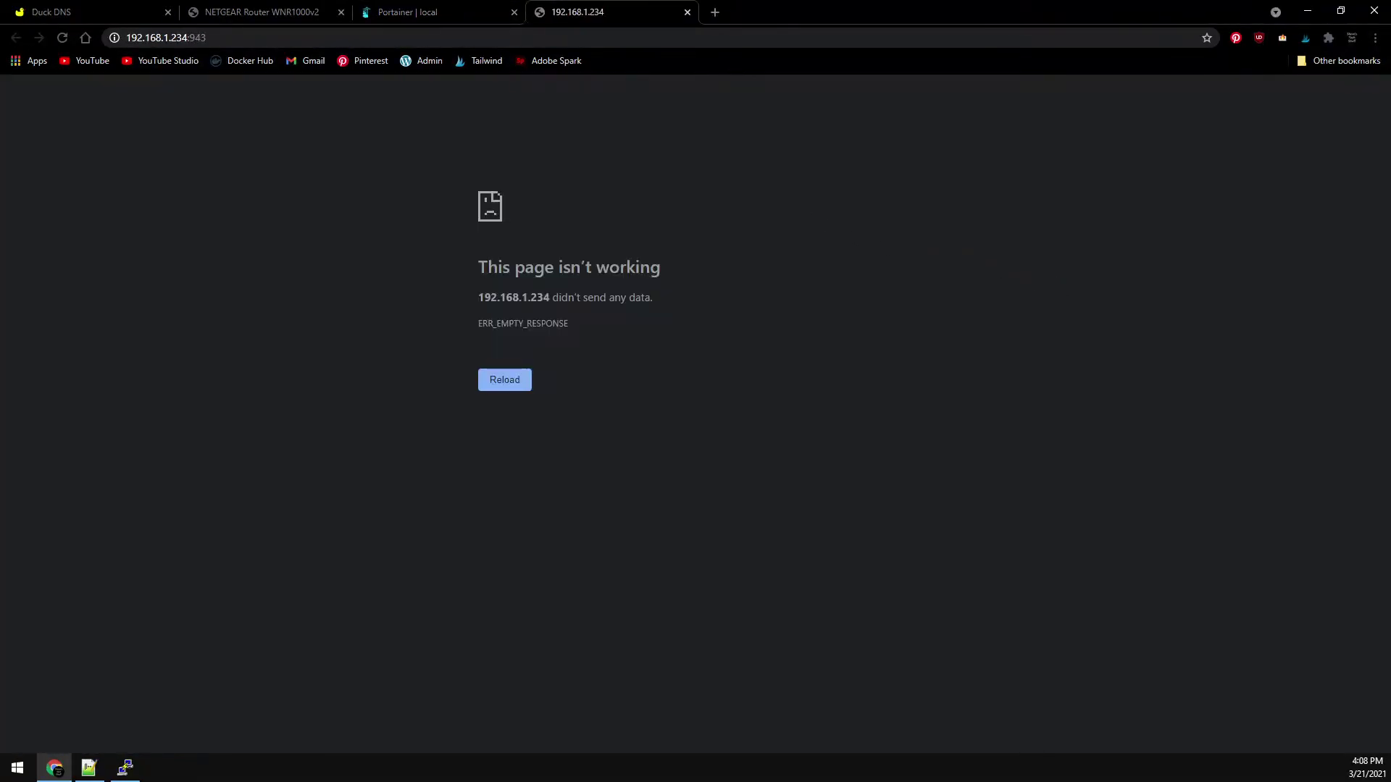
left_click(318, 36)
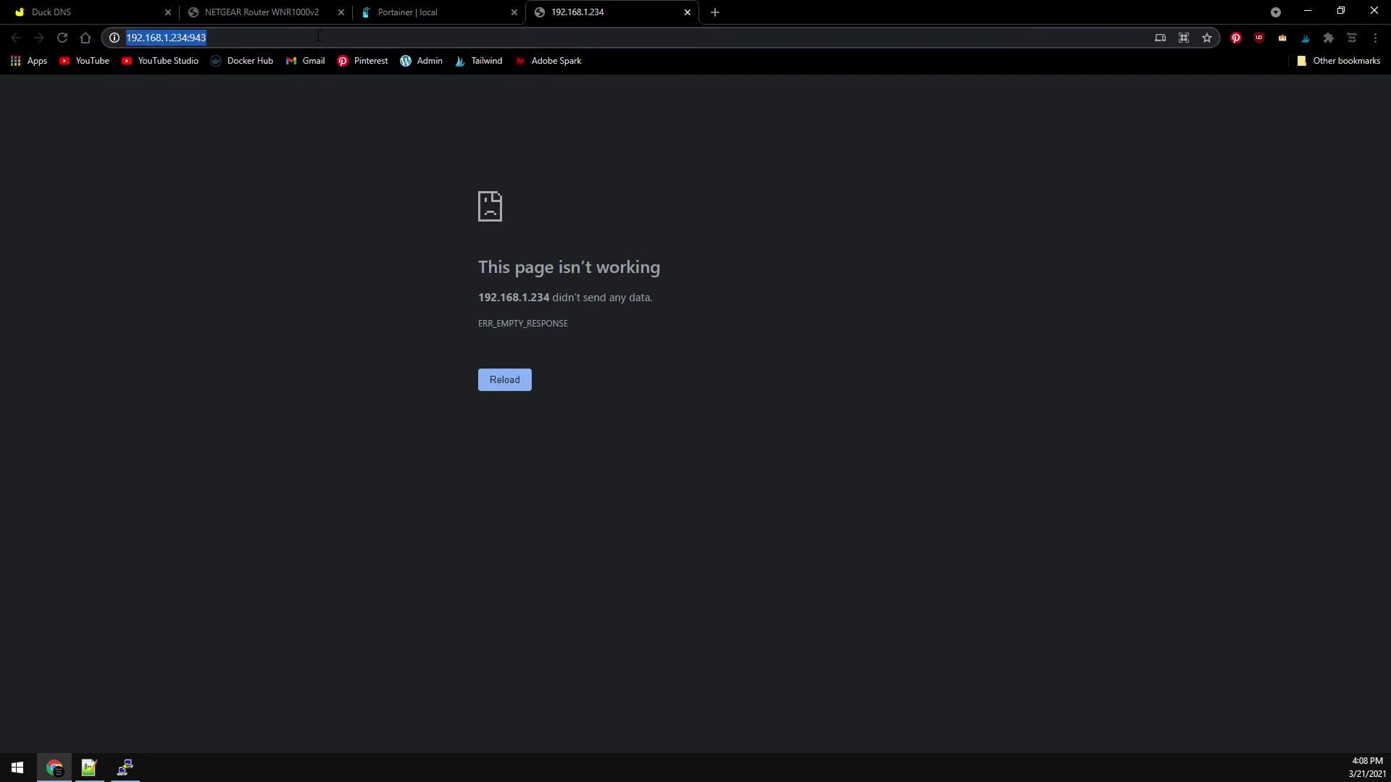
left_click(318, 36)
type("/")
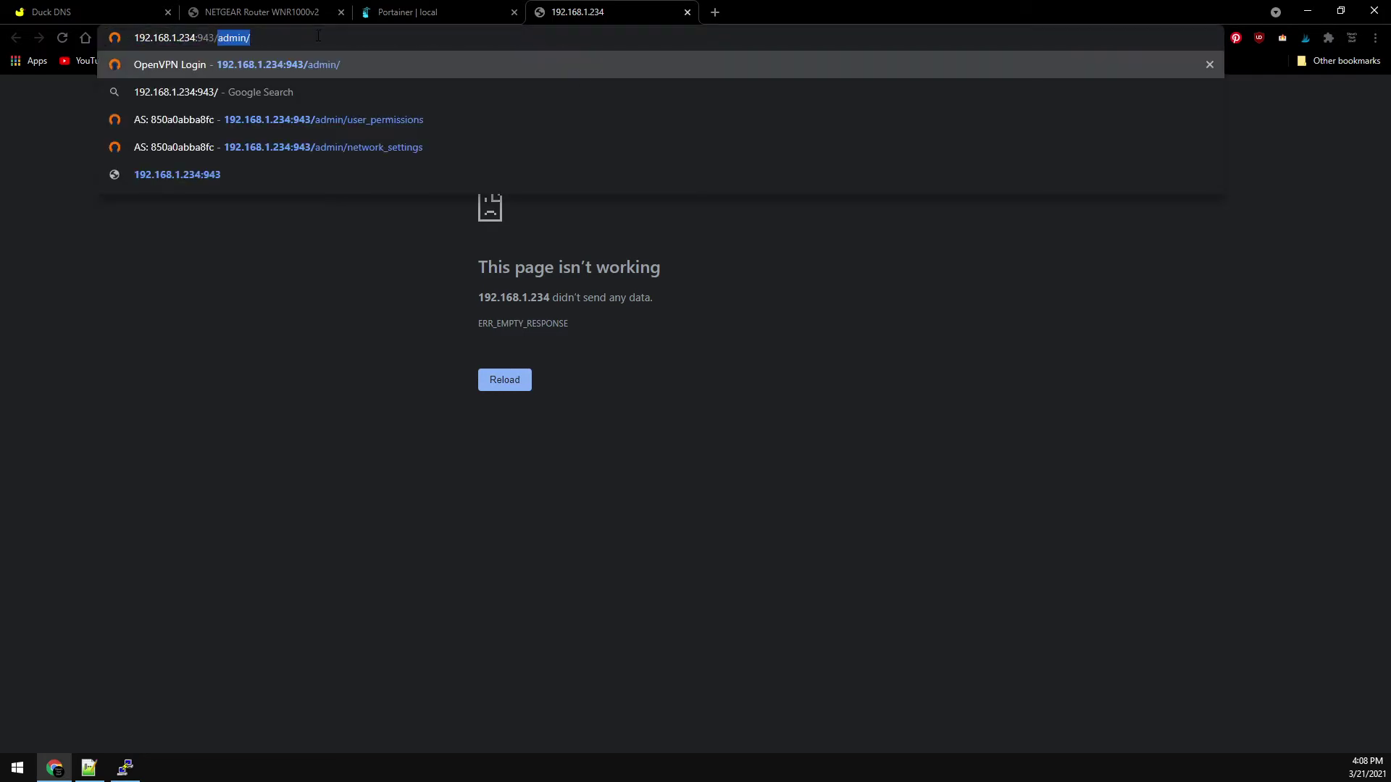
type("admin/")
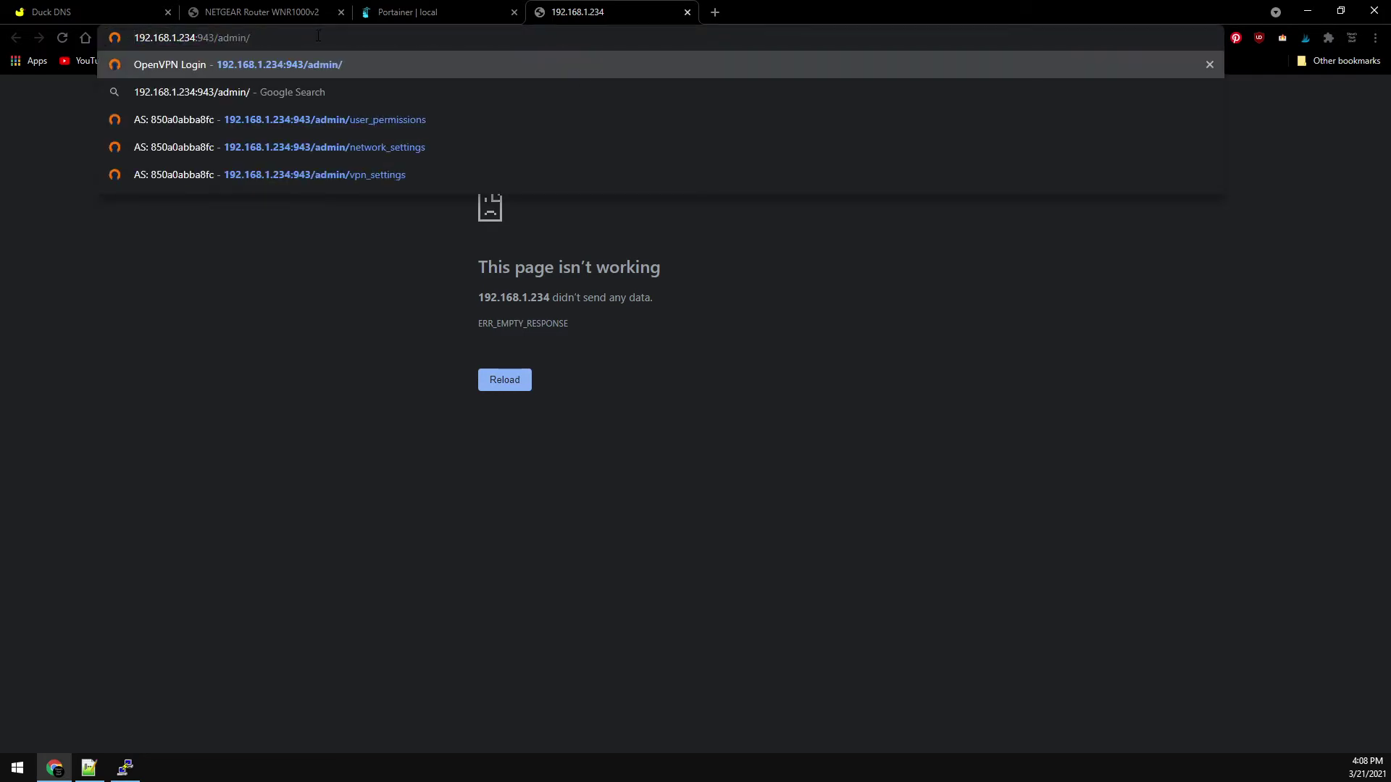
key("Return")
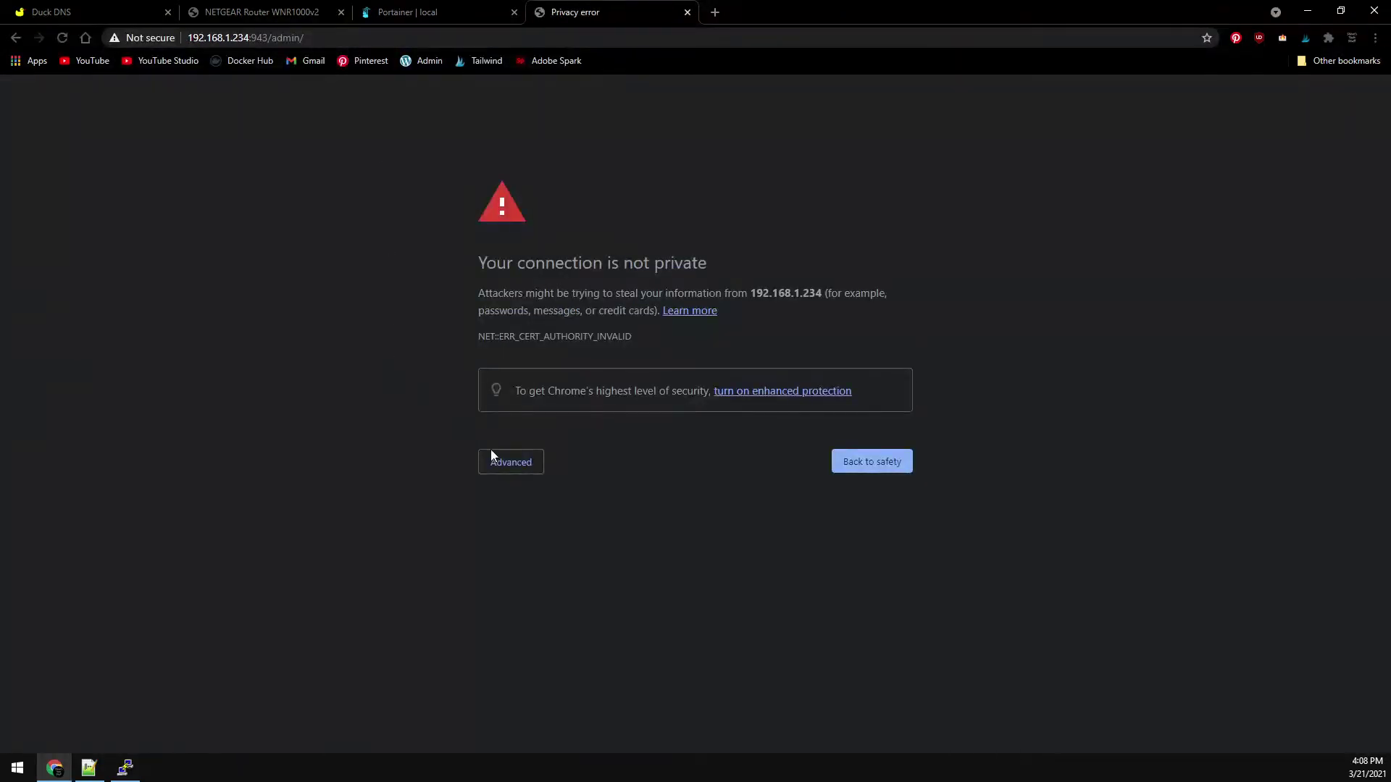
left_click(515, 461)
left_click(524, 573)
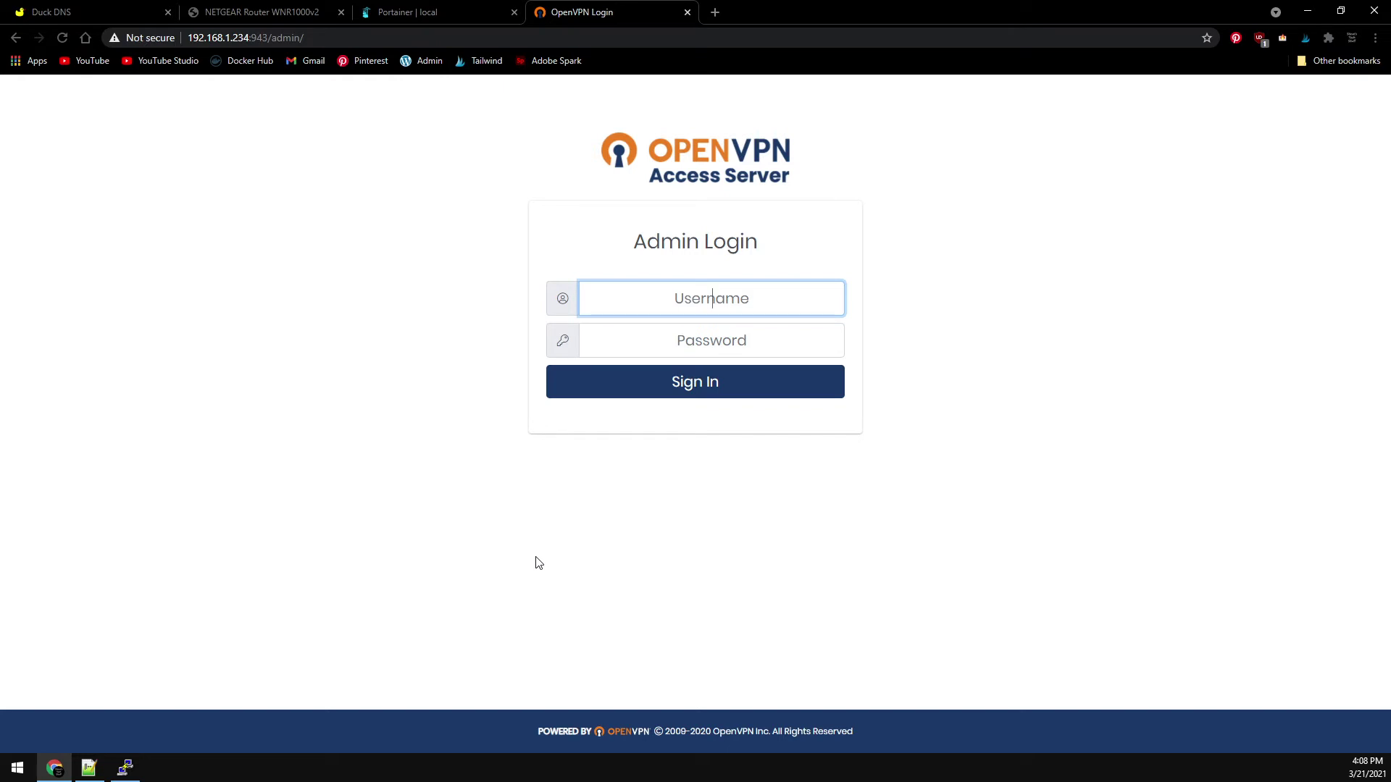
- Log in as the admin user, accept the licence agreement, and open Network Settings
type("admin")
key("Tab")
type("****")
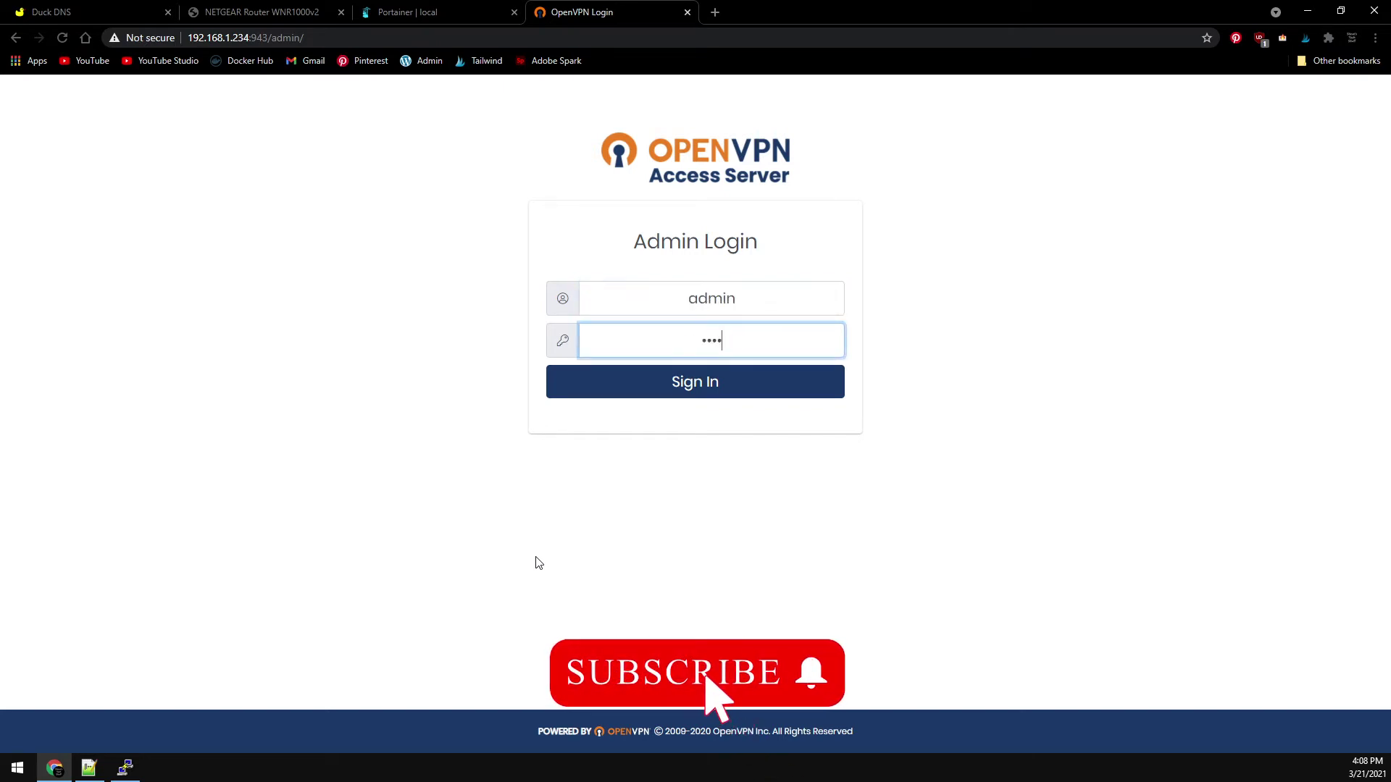
key("Return")
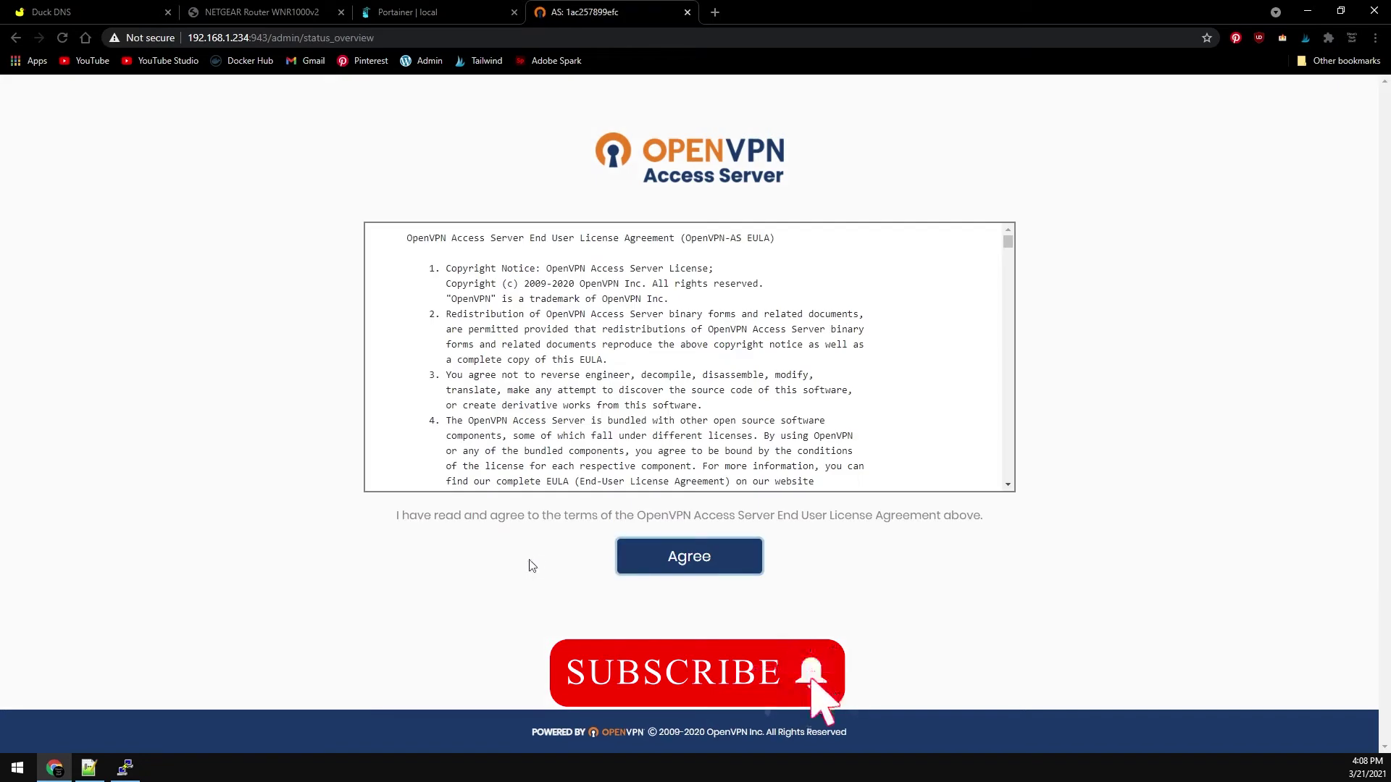
left_click(689, 567)
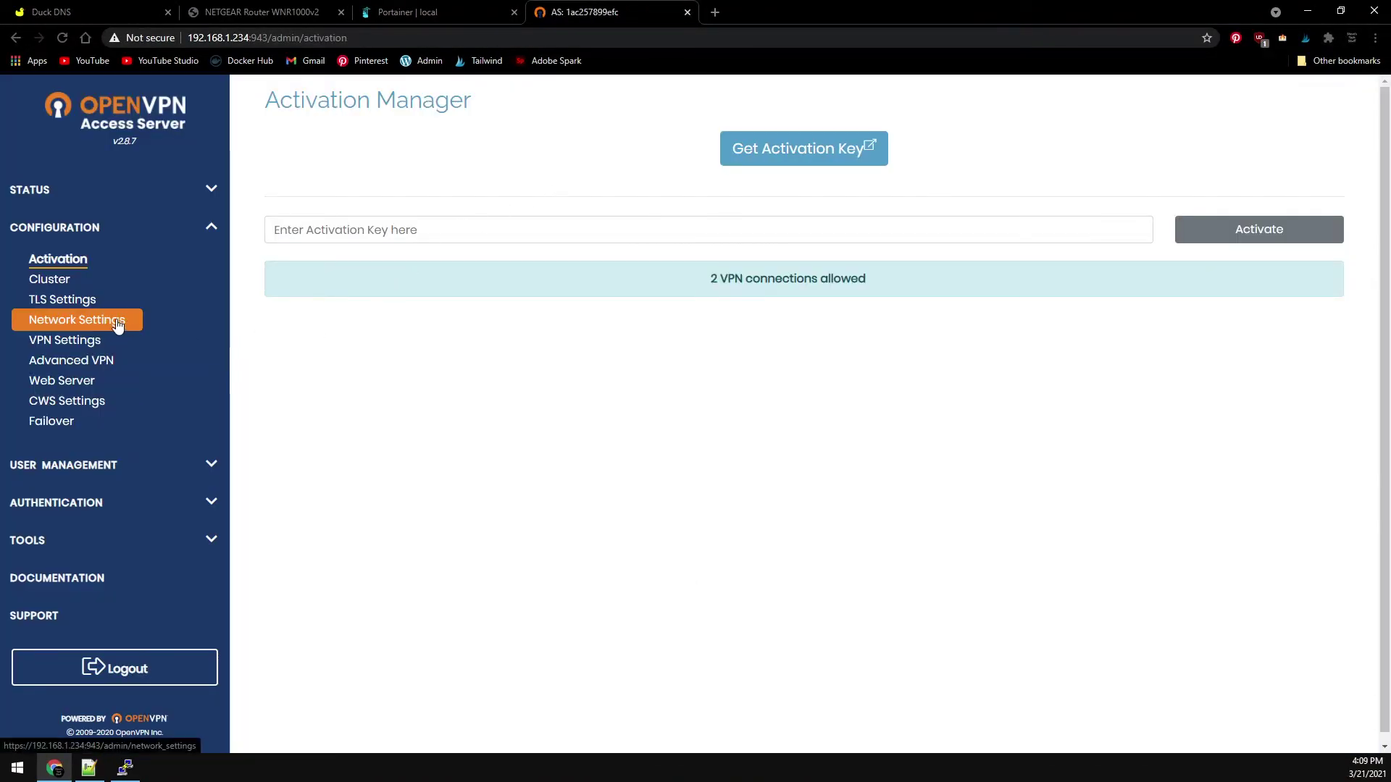
left_click(118, 325)
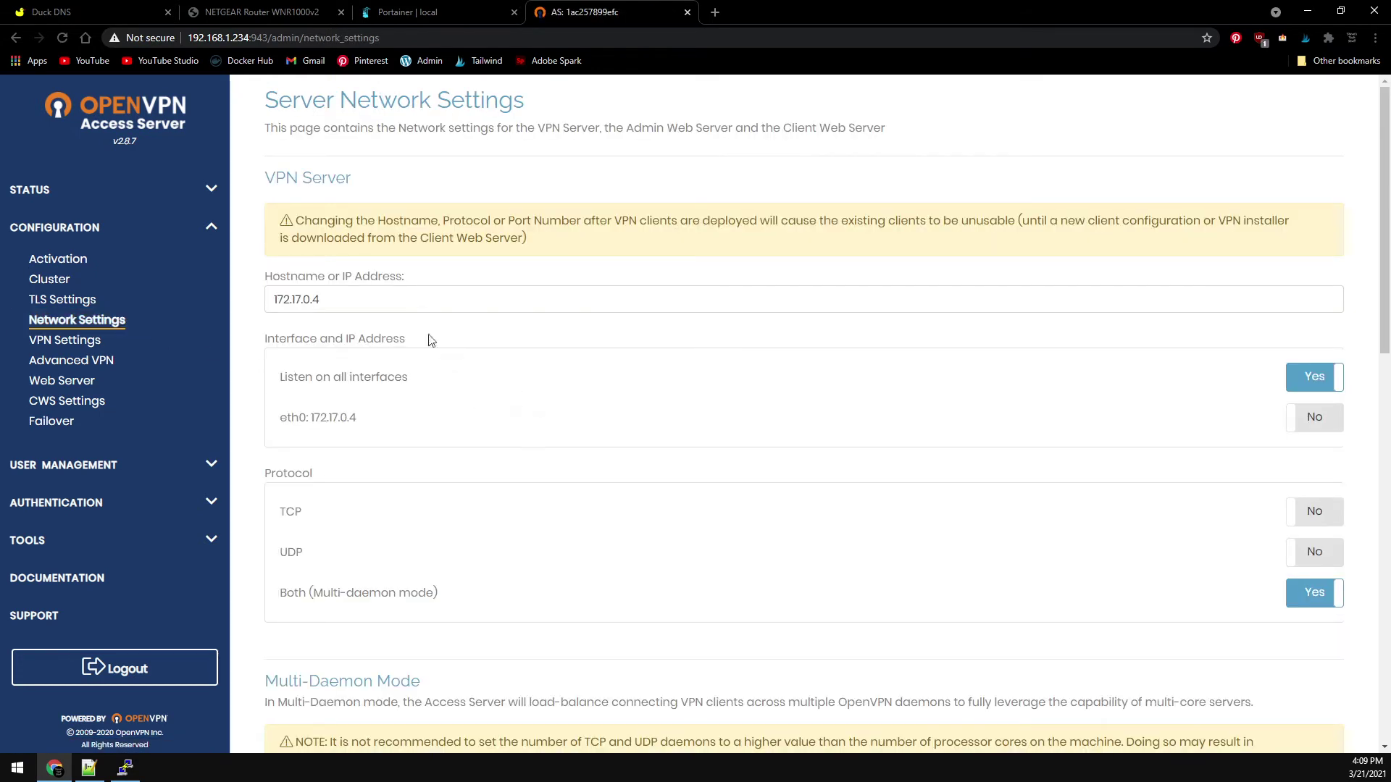
- Replace hostname 172.17.0.4 with the DuckDNS hostname, save, and update the running server
left_click(386, 299)
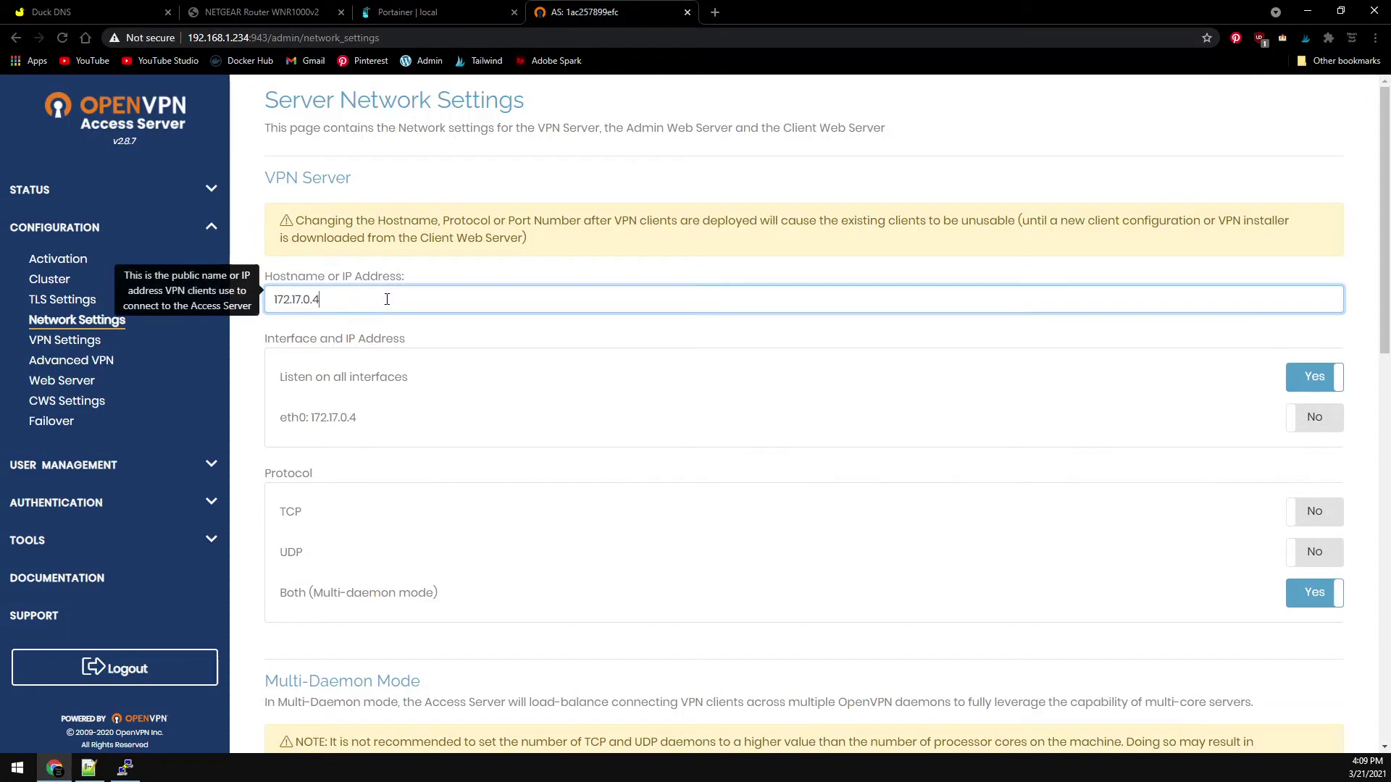
key("ctrl+a")
type("s")
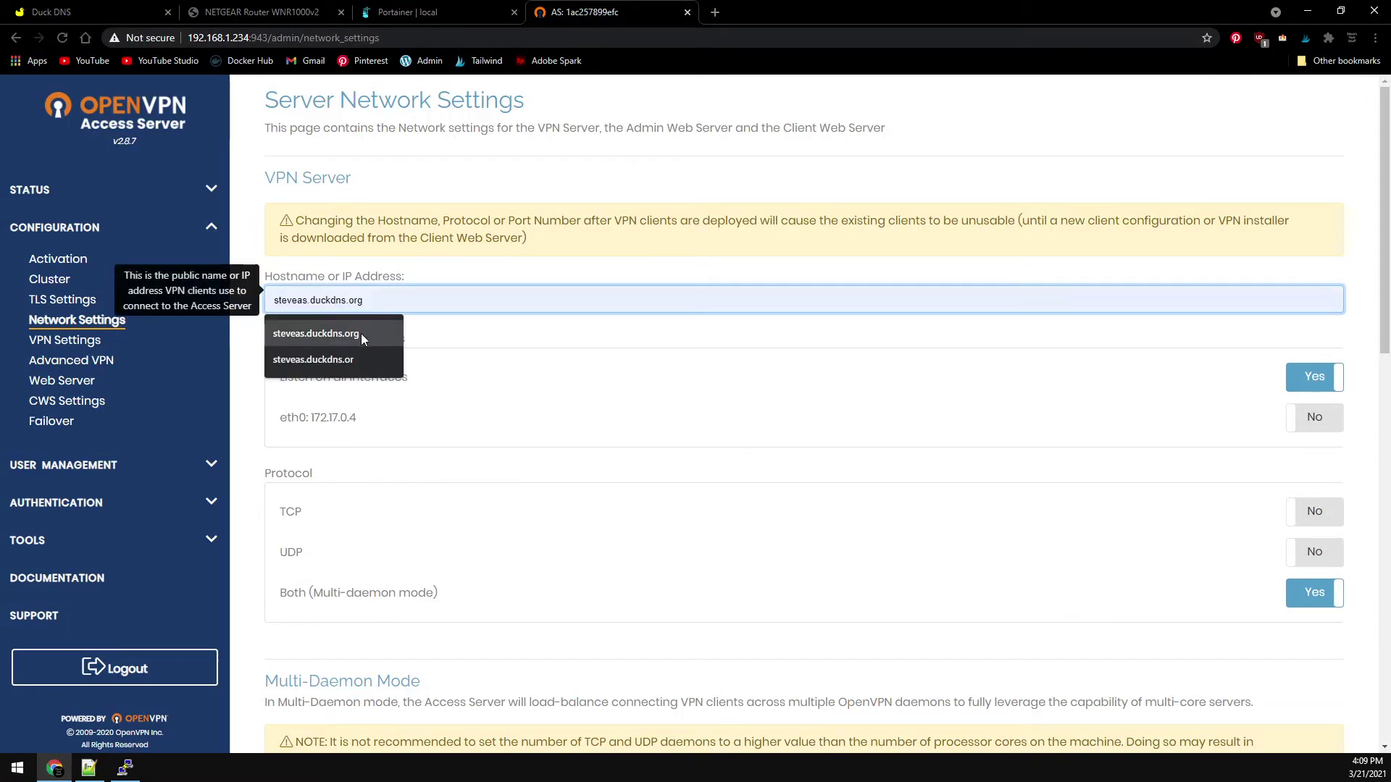
left_click(361, 333)
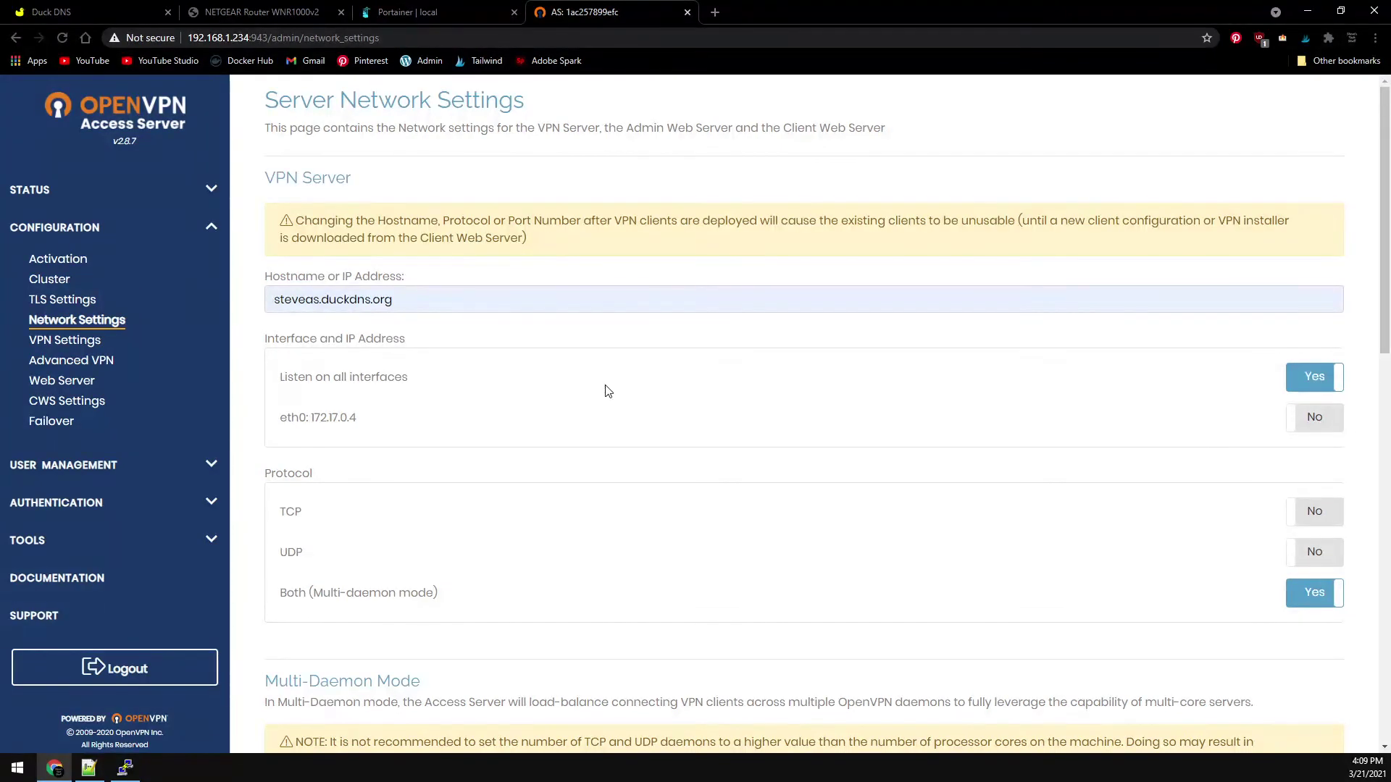
scroll(608, 391, "down", 4)
scroll(608, 392, "down", 9)
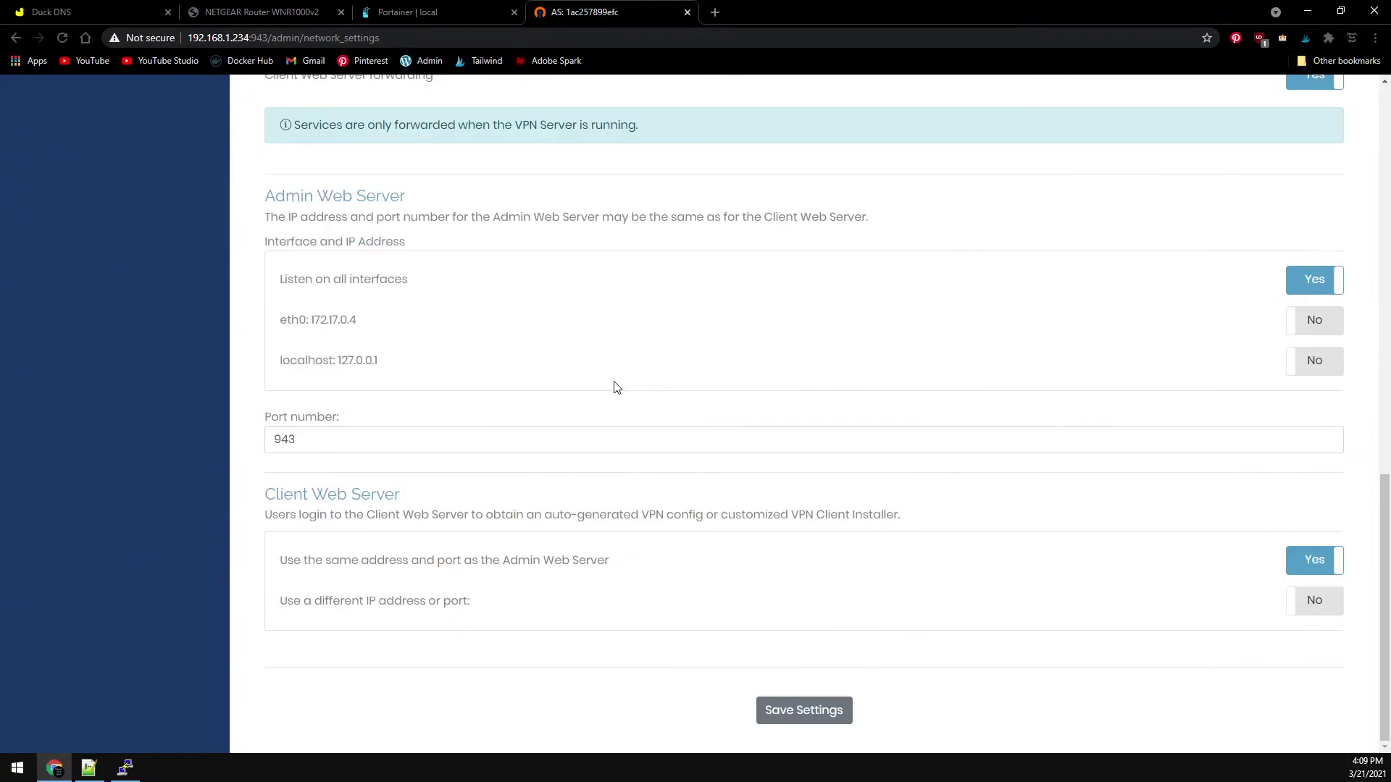
left_click(797, 712)
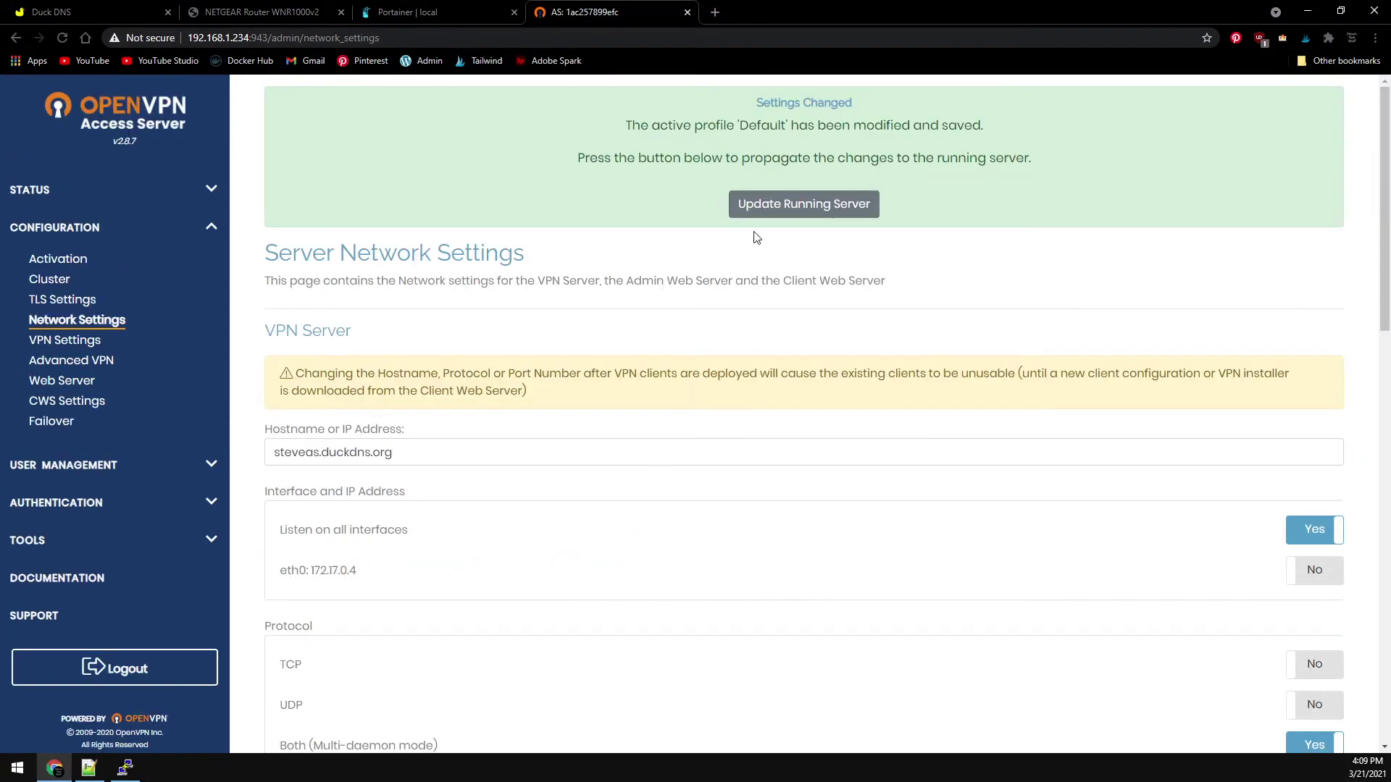
left_click(768, 211)
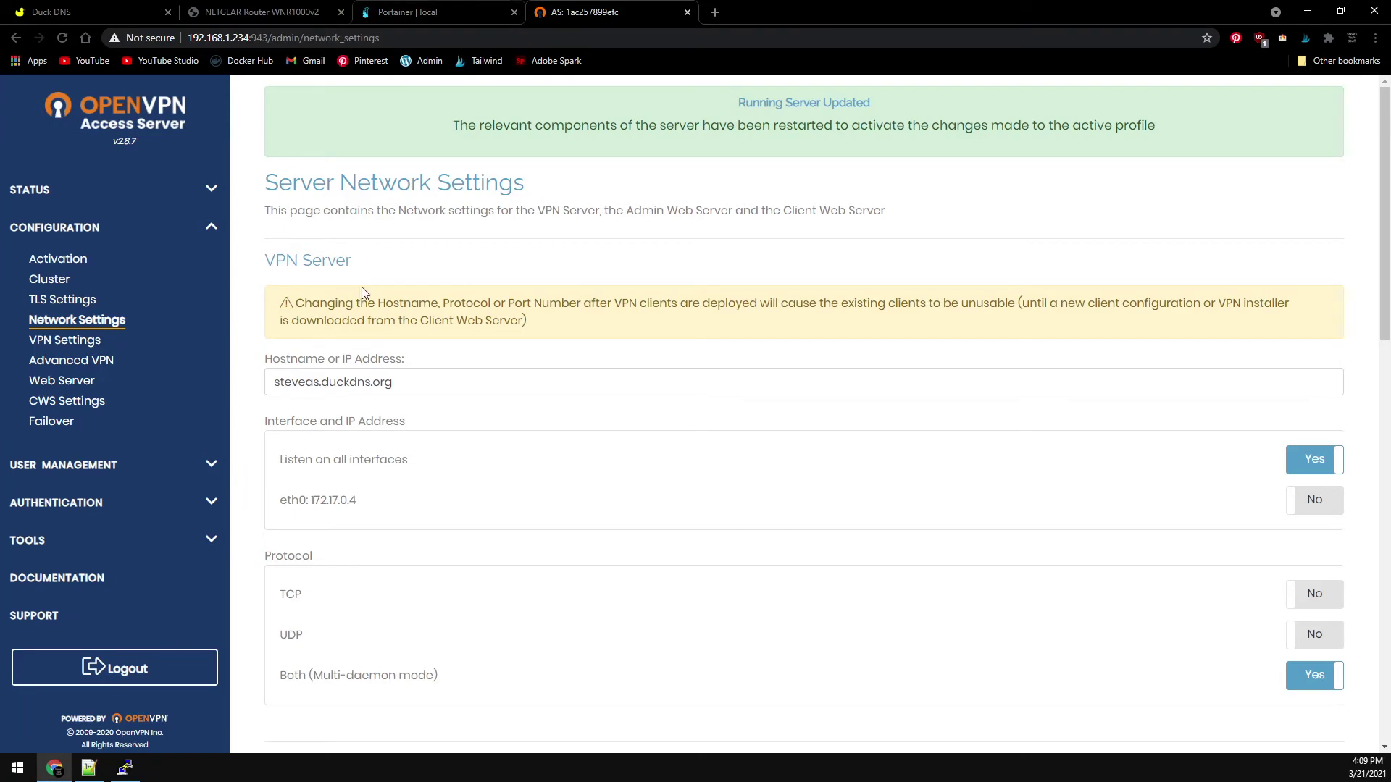
- In VPN Settings, change the private subnet from 172.17.0.0/16 to 192.168.1.0/24, save, and update the server
left_click(73, 340)
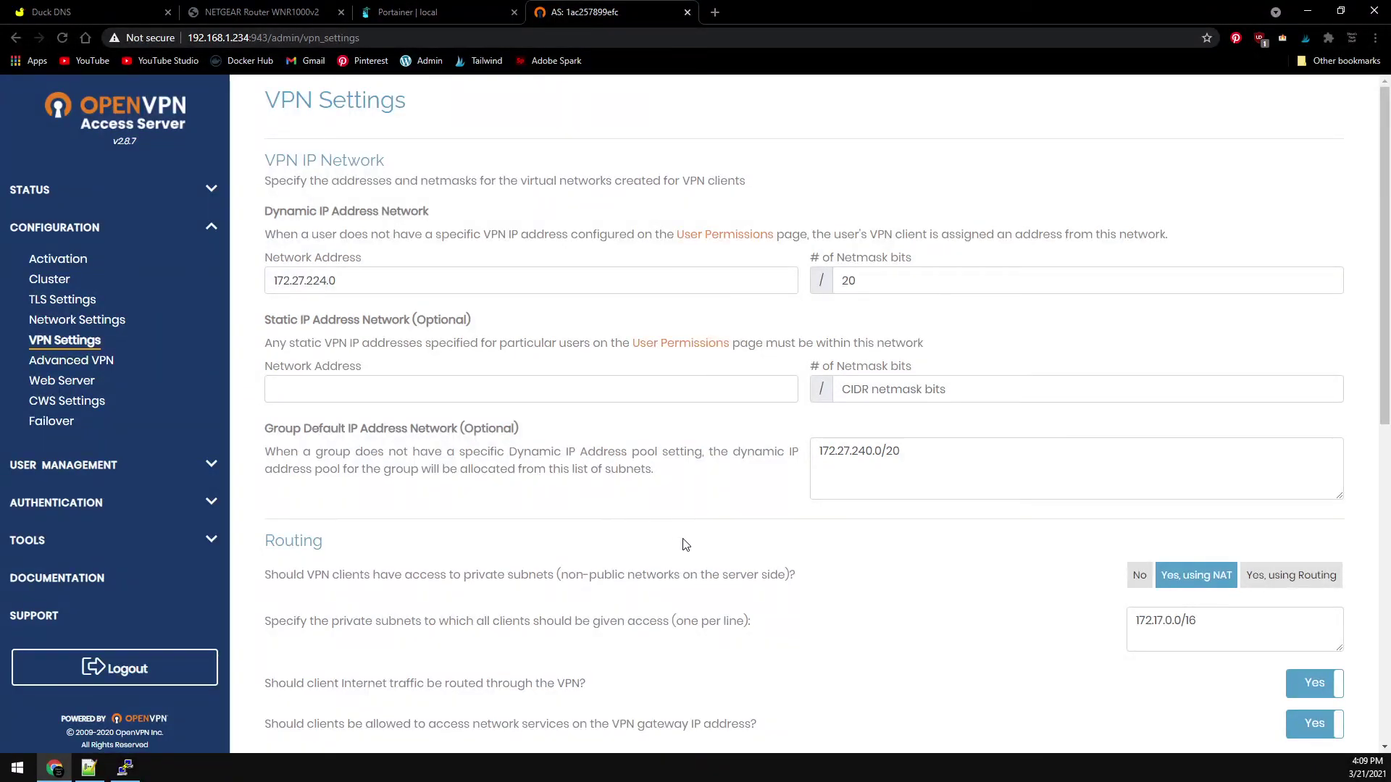
triple_click(1156, 636)
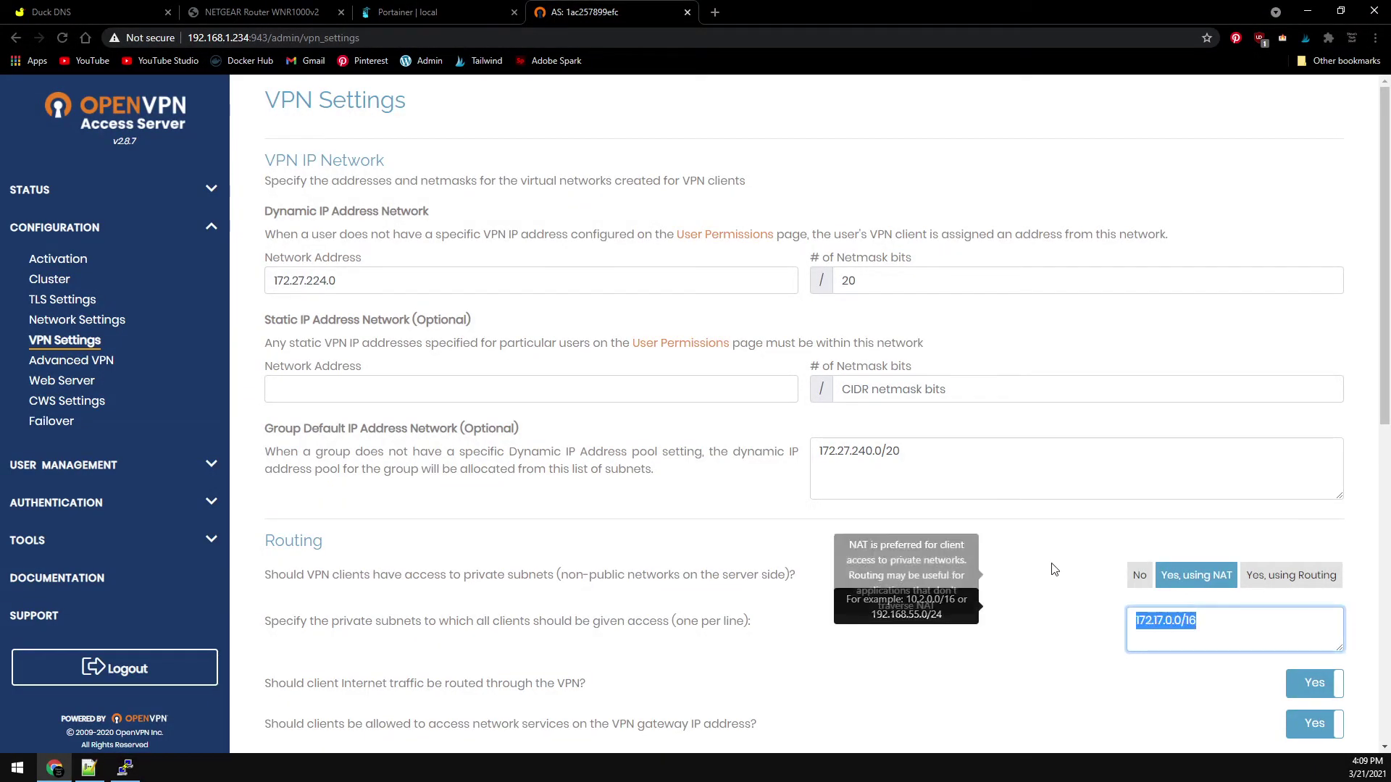
type("1925")
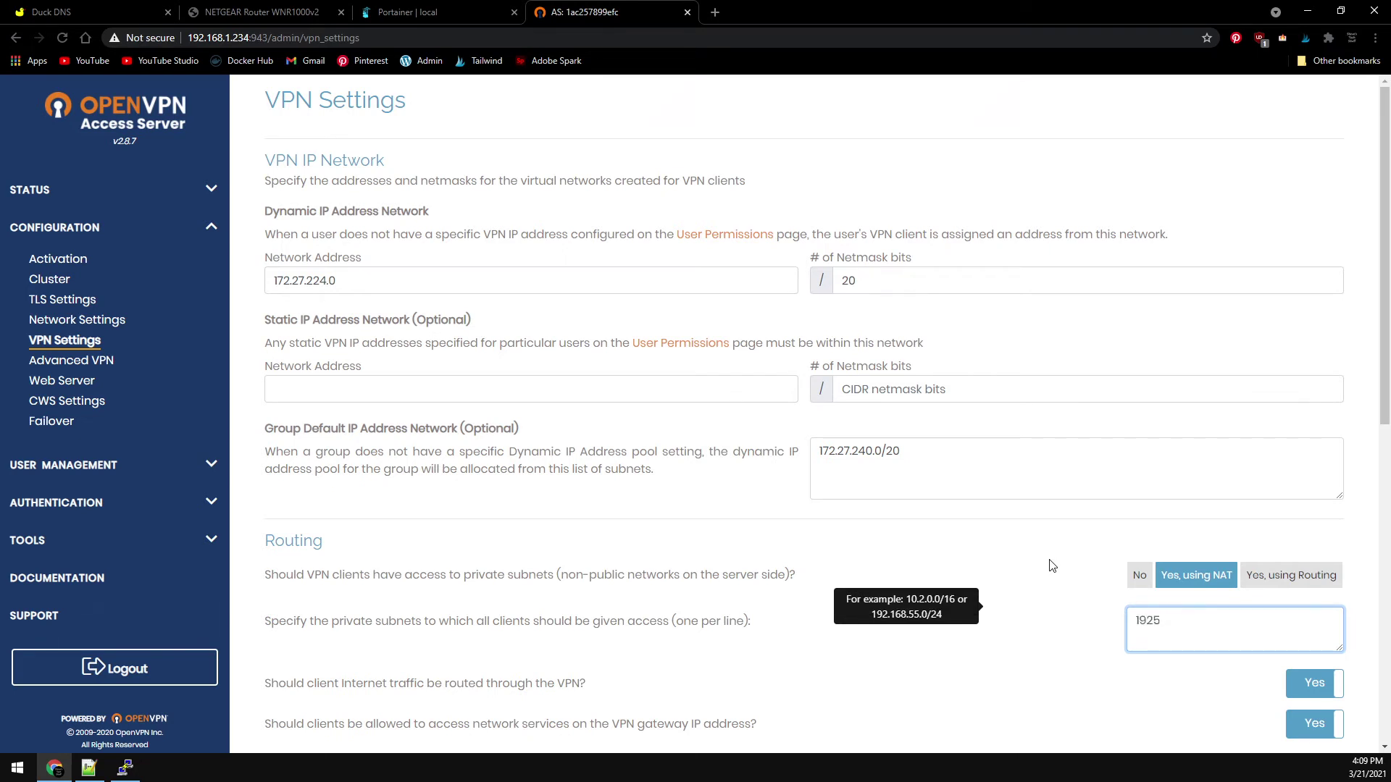
key("BackSpace")
type(".168.1.0/24")
scroll(878, 548, "down", 9)
left_click(810, 707)
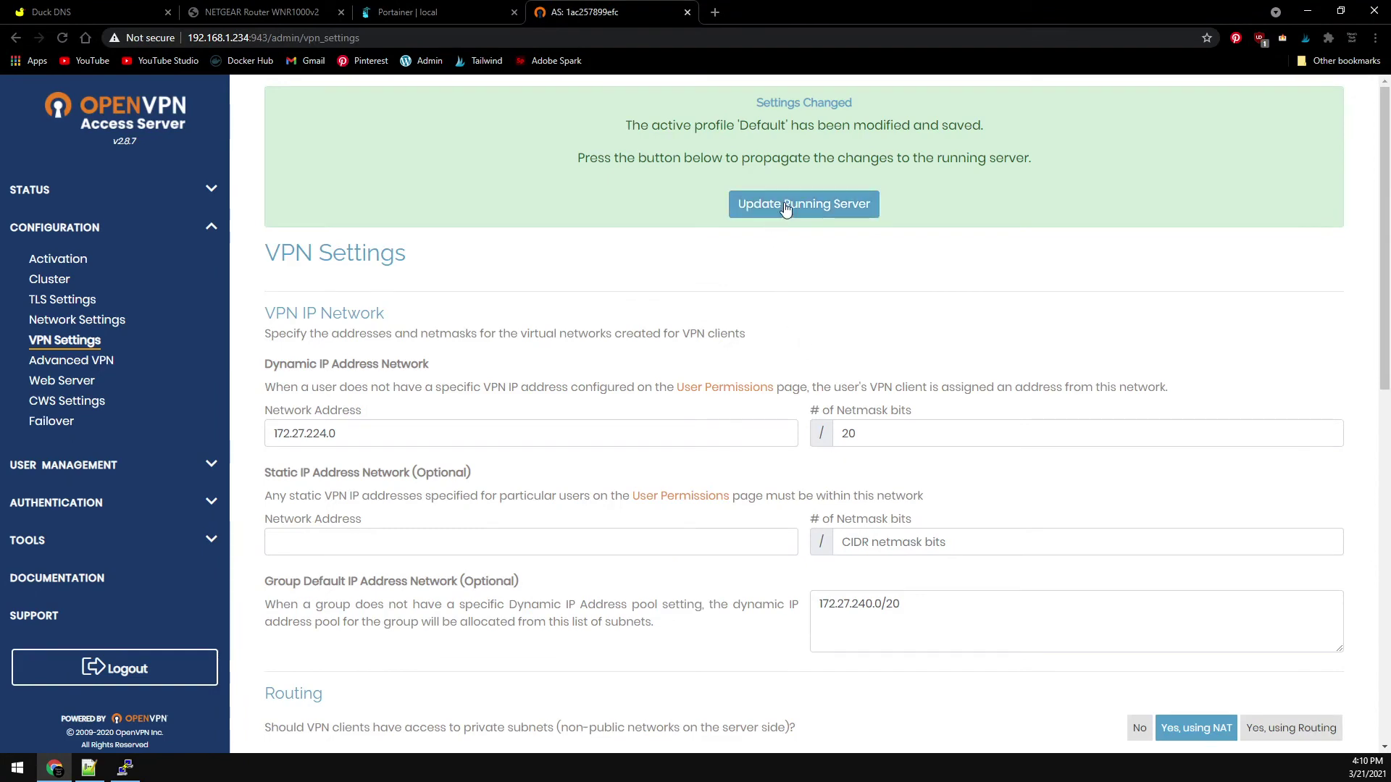
left_click(785, 210)
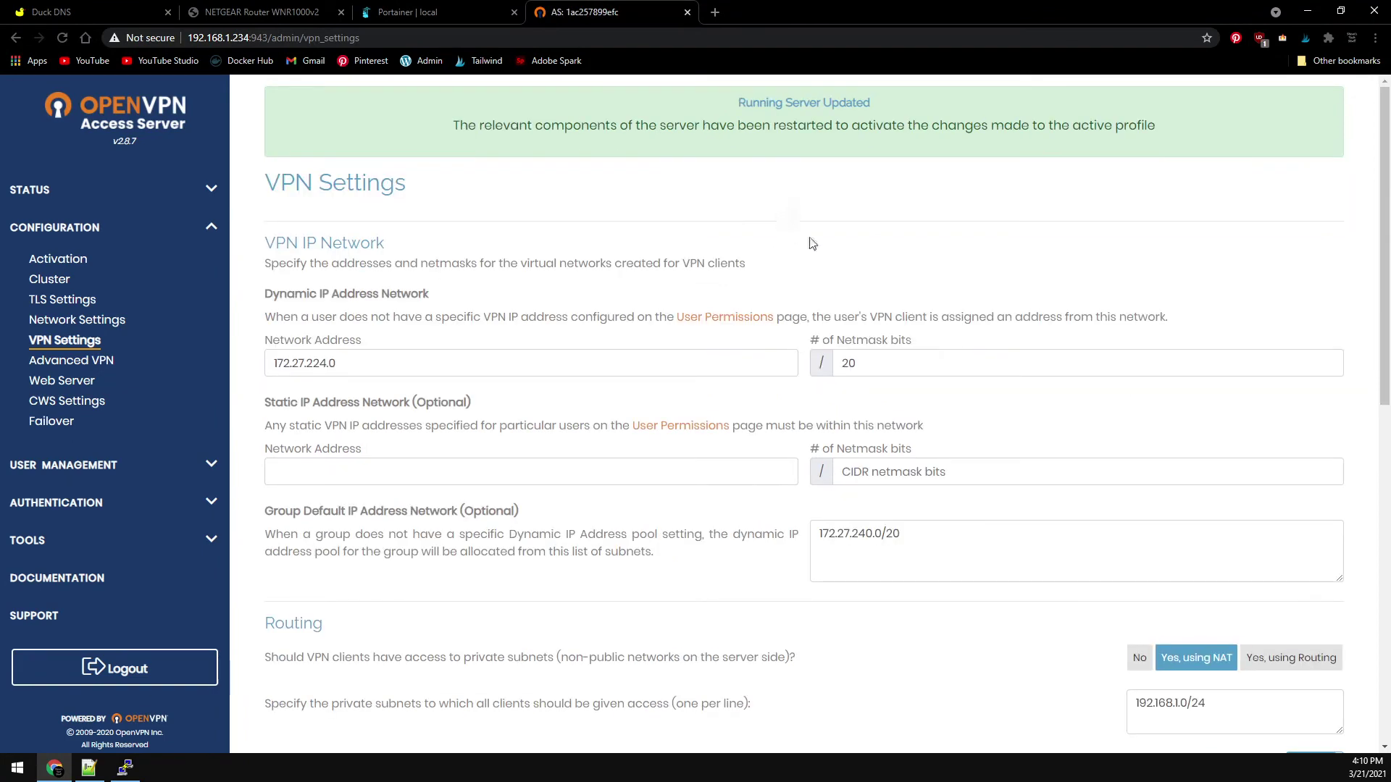
- In User Permissions, enter the suggested name as a new username
left_click(89, 467)
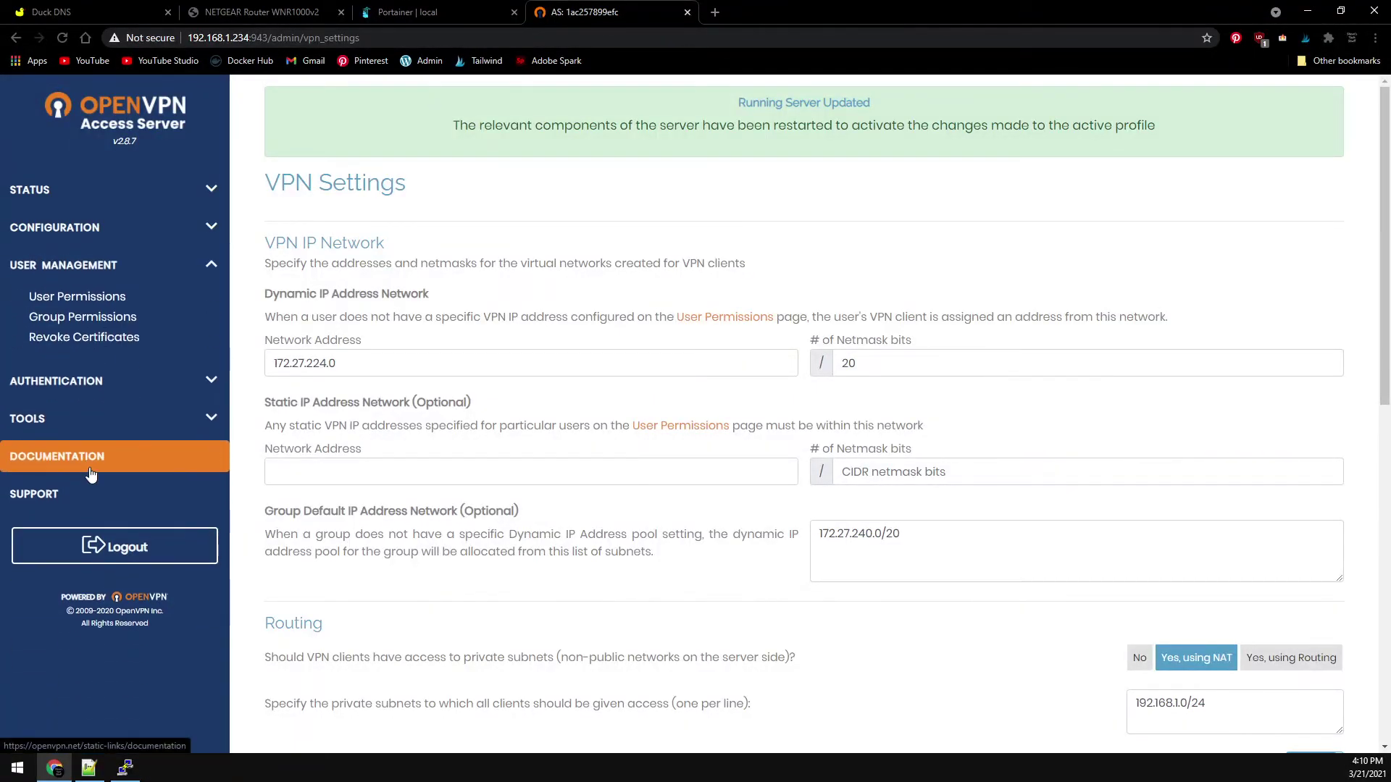
left_click(91, 297)
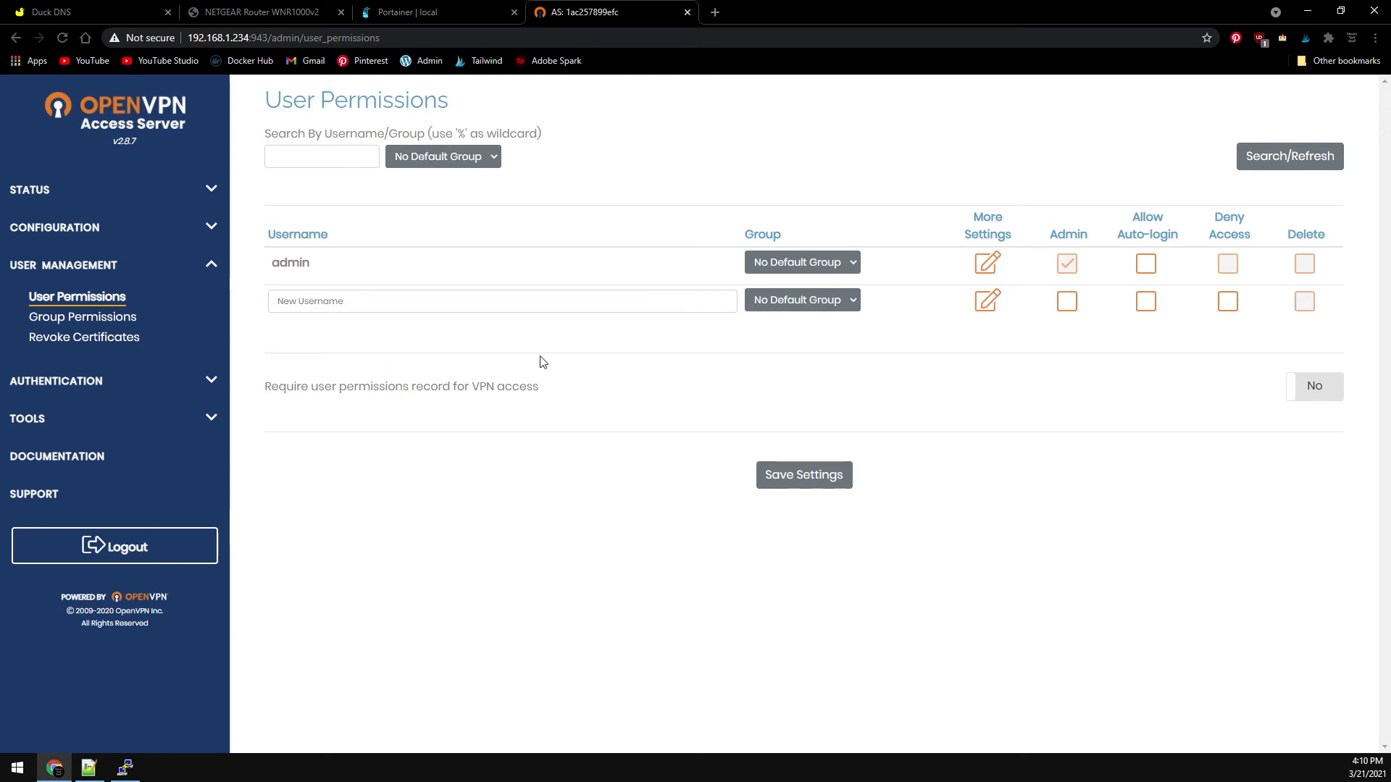
left_click(554, 303)
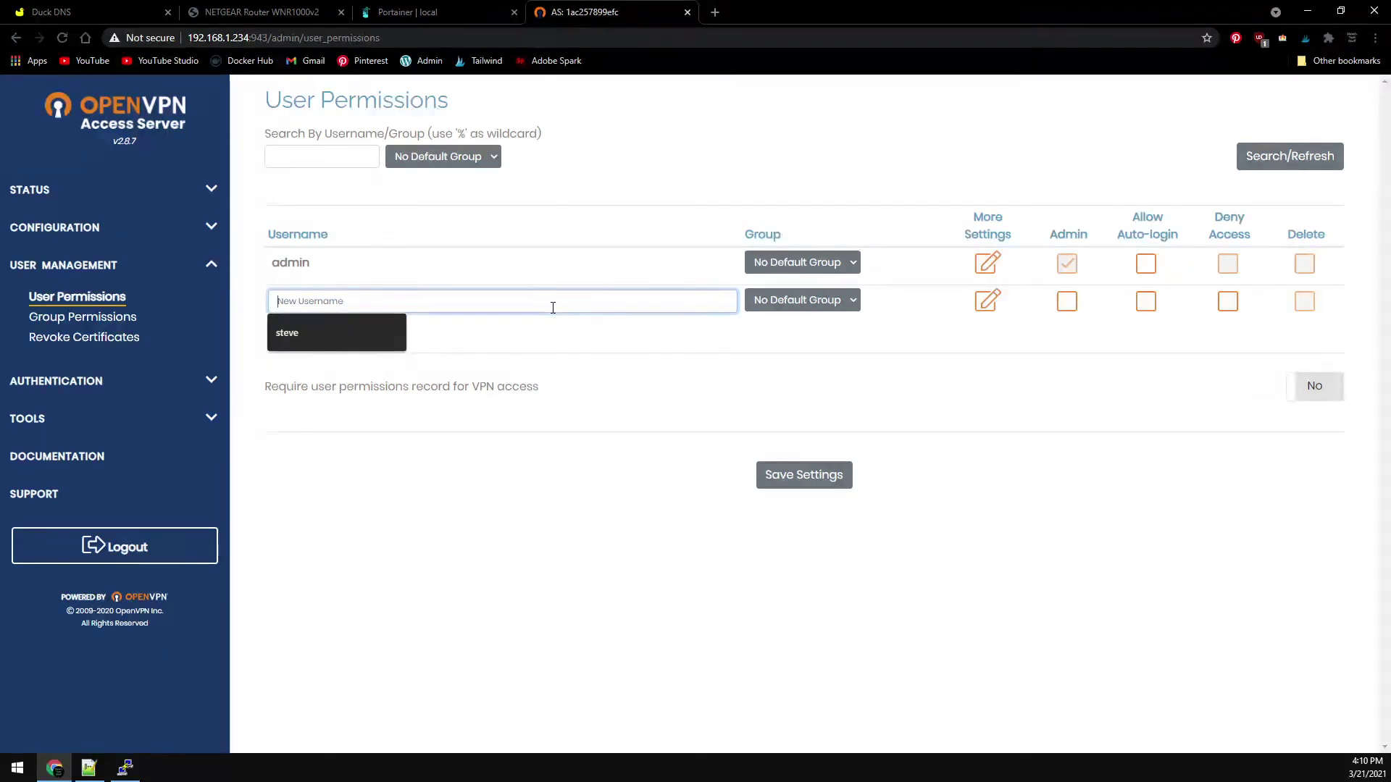
left_click(348, 335)
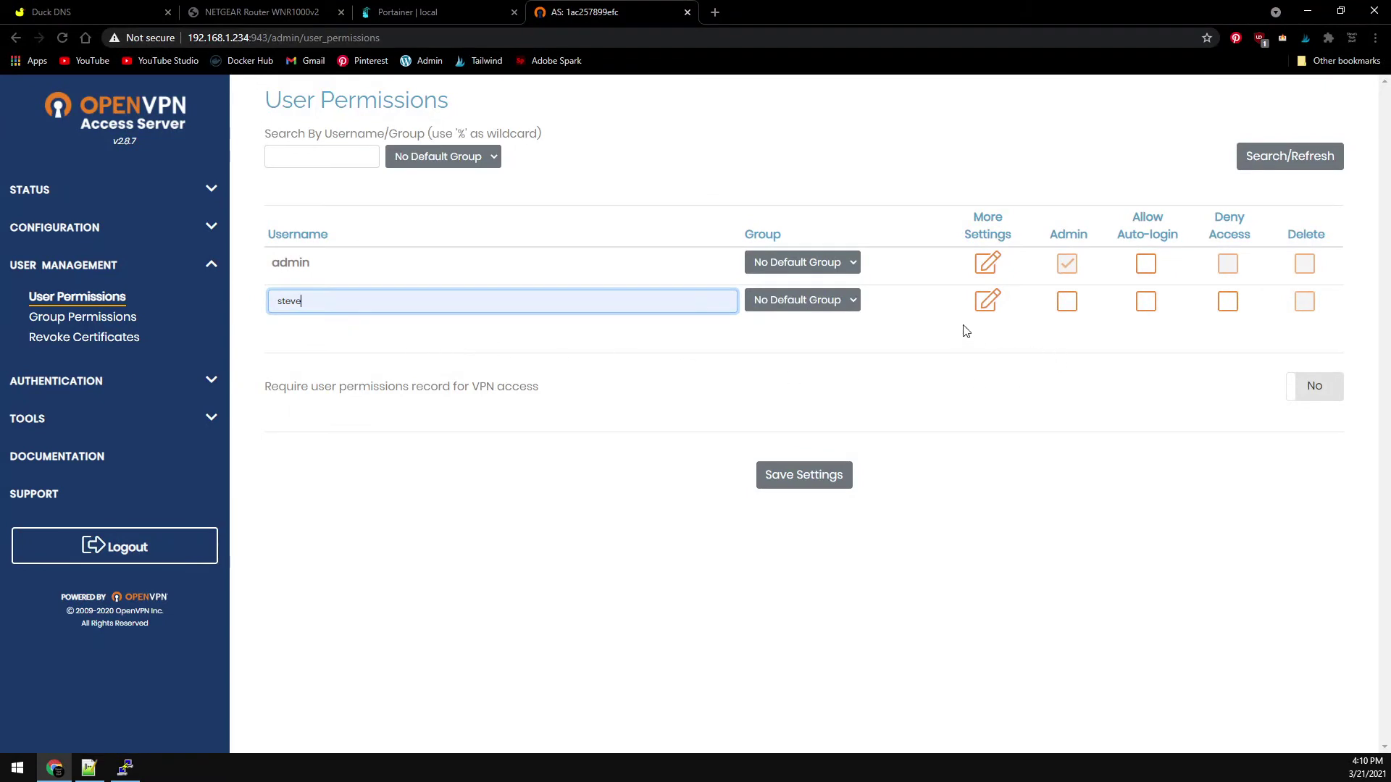
- Give the new user a local password, save, and update the running server
left_click(988, 300)
left_click(883, 391)
type("••••")
scroll(548, 440, "down", 3)
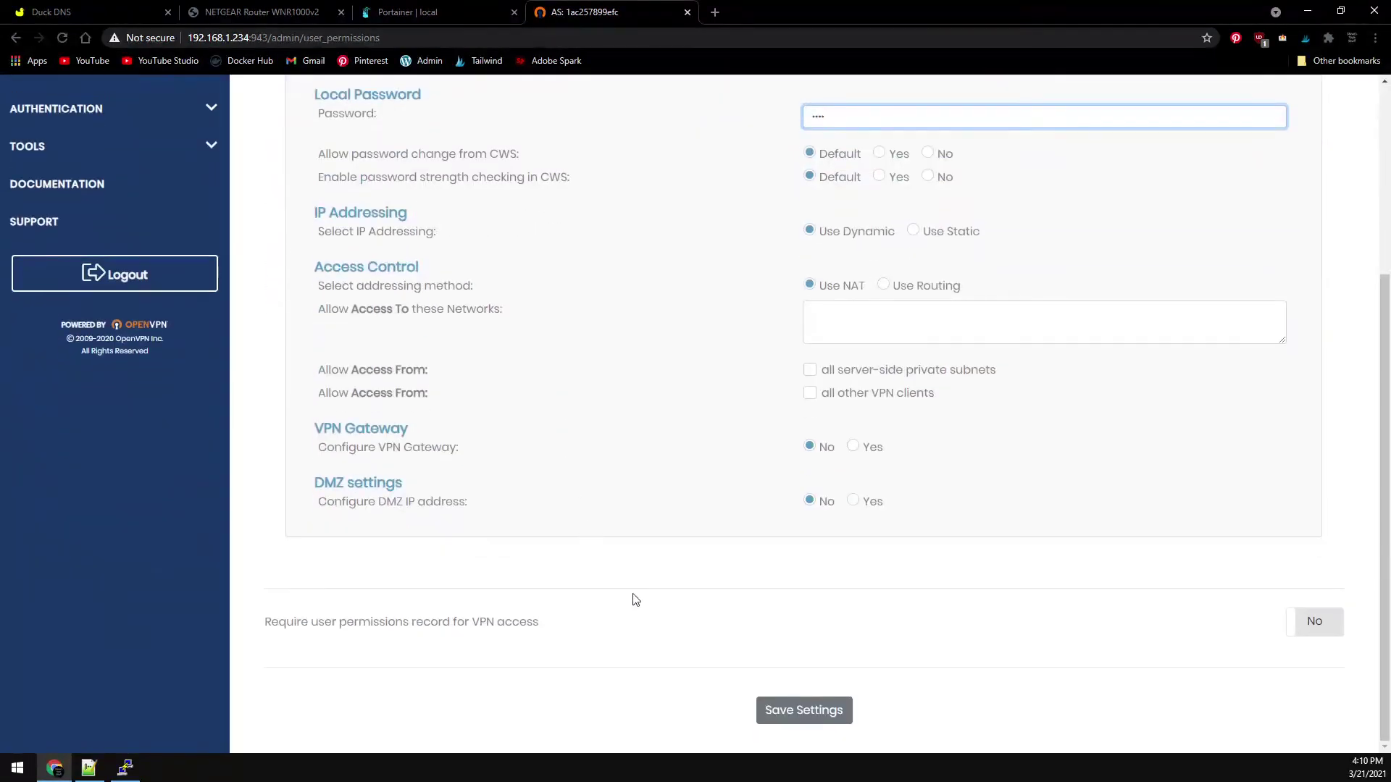
left_click(806, 710)
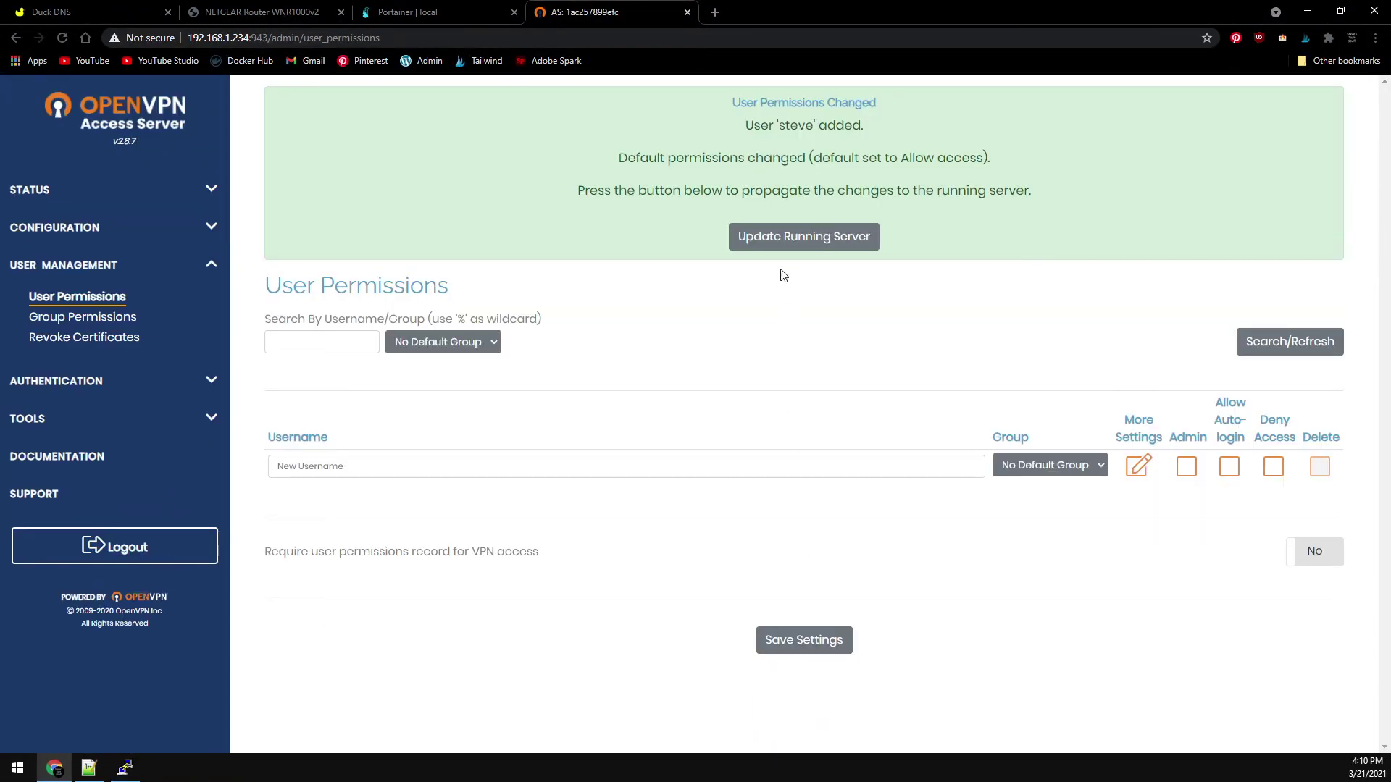
left_click(779, 244)
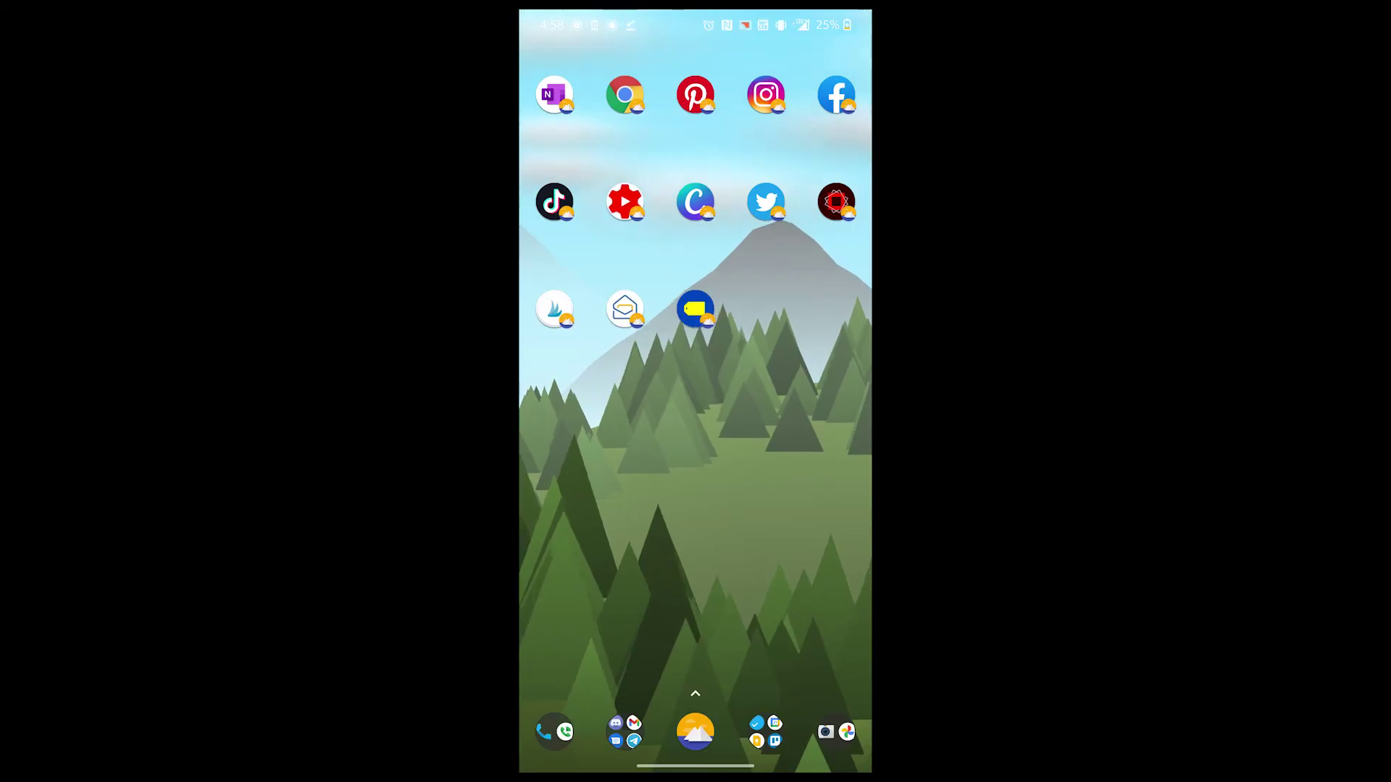
- In the phone's Chrome, load the server's DuckDNS address on port 9443
left_click(625, 93)
left_click(620, 240)
left_click(562, 201)
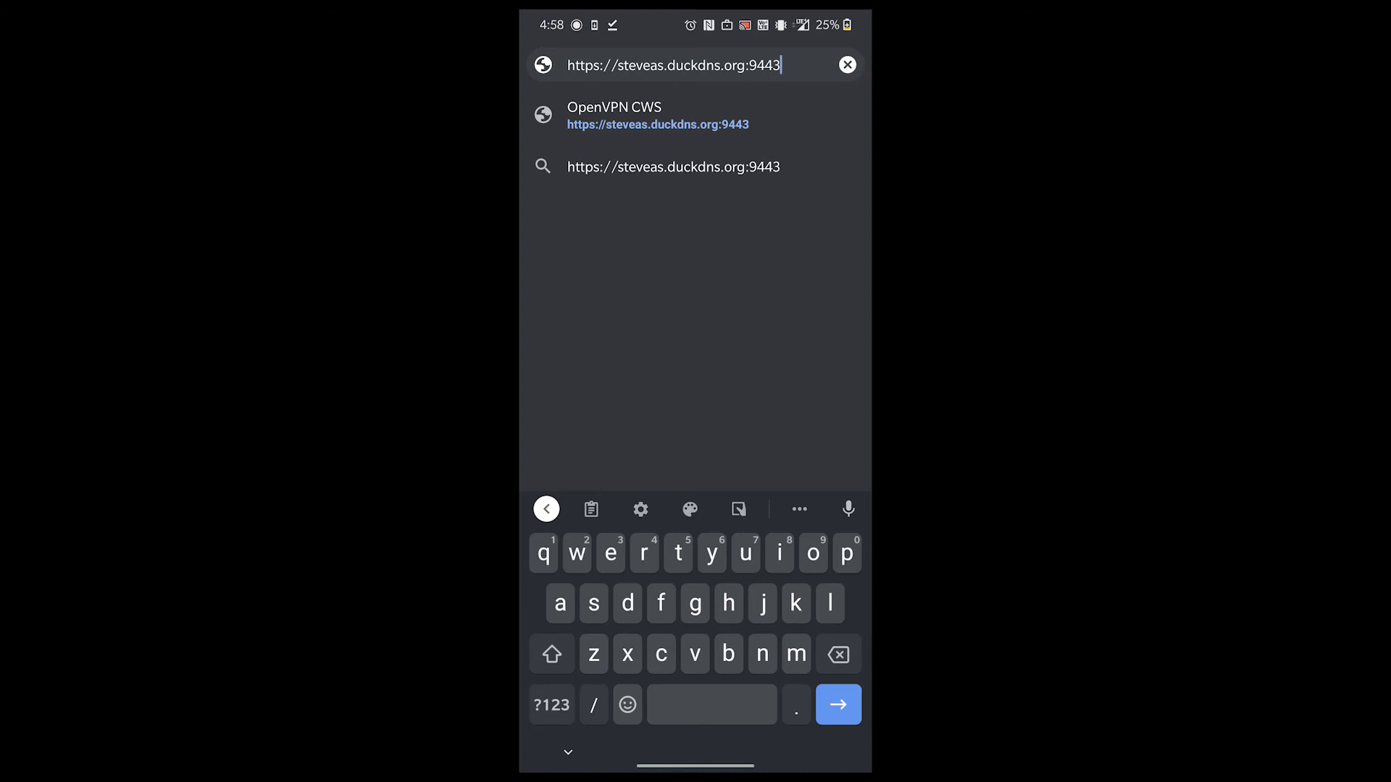
left_click(839, 705)
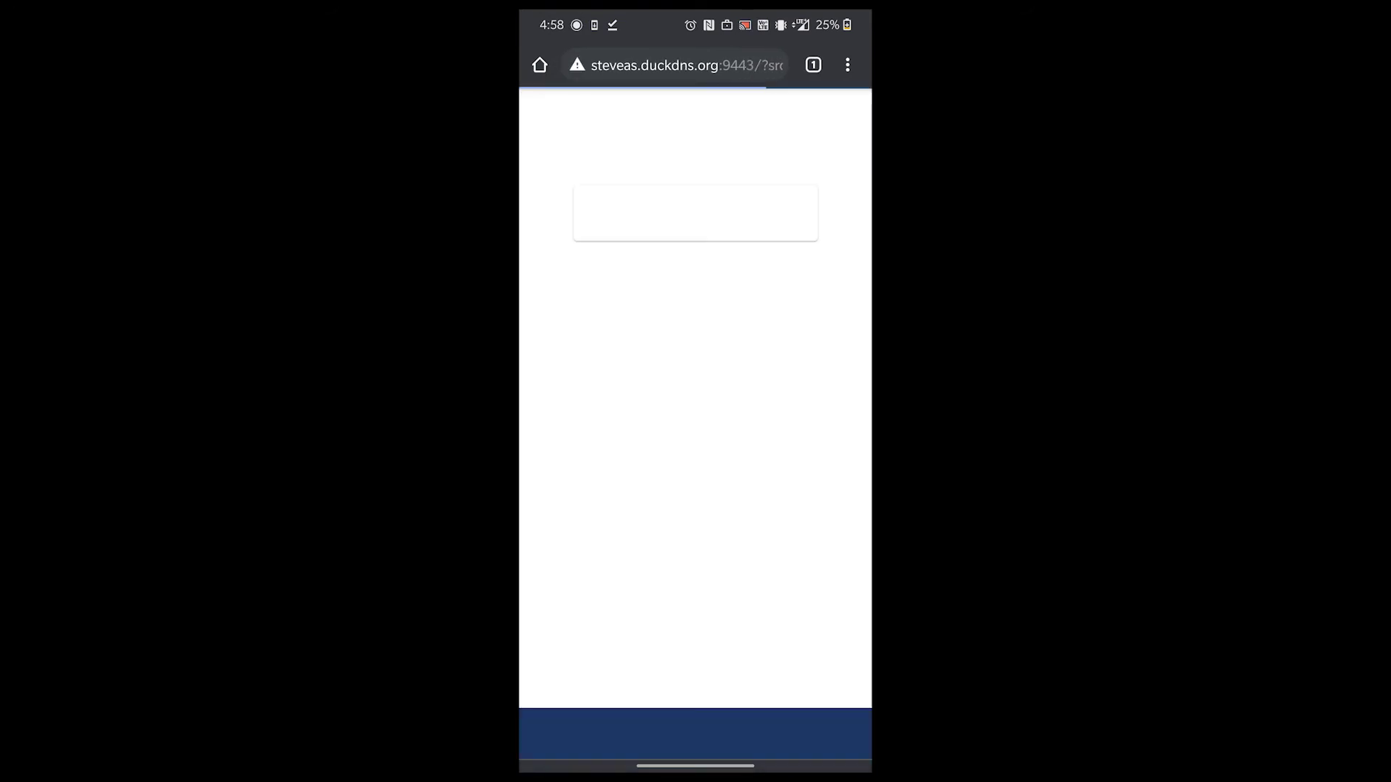
- Log in to the portal with the new VPN user's name and password
left_click(676, 356)
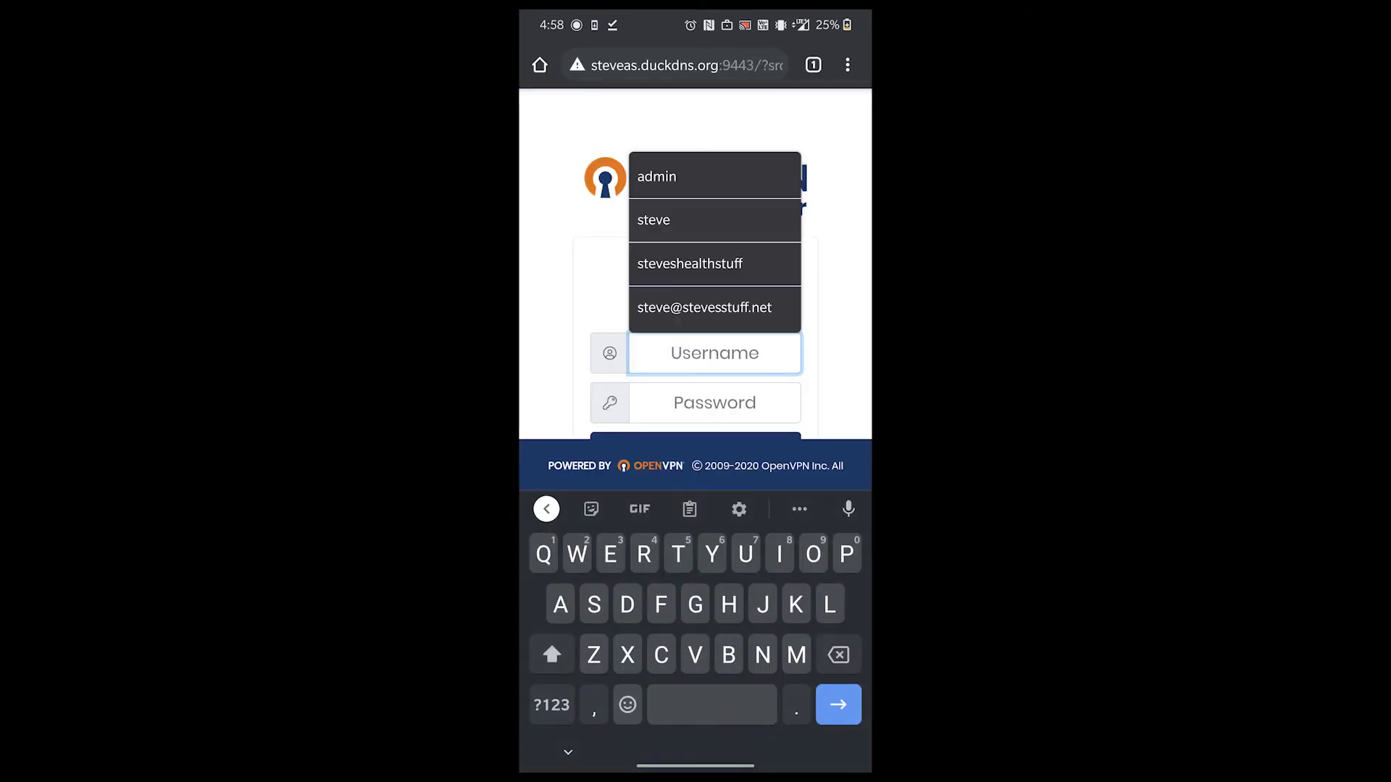
left_click(551, 654)
type("ste")
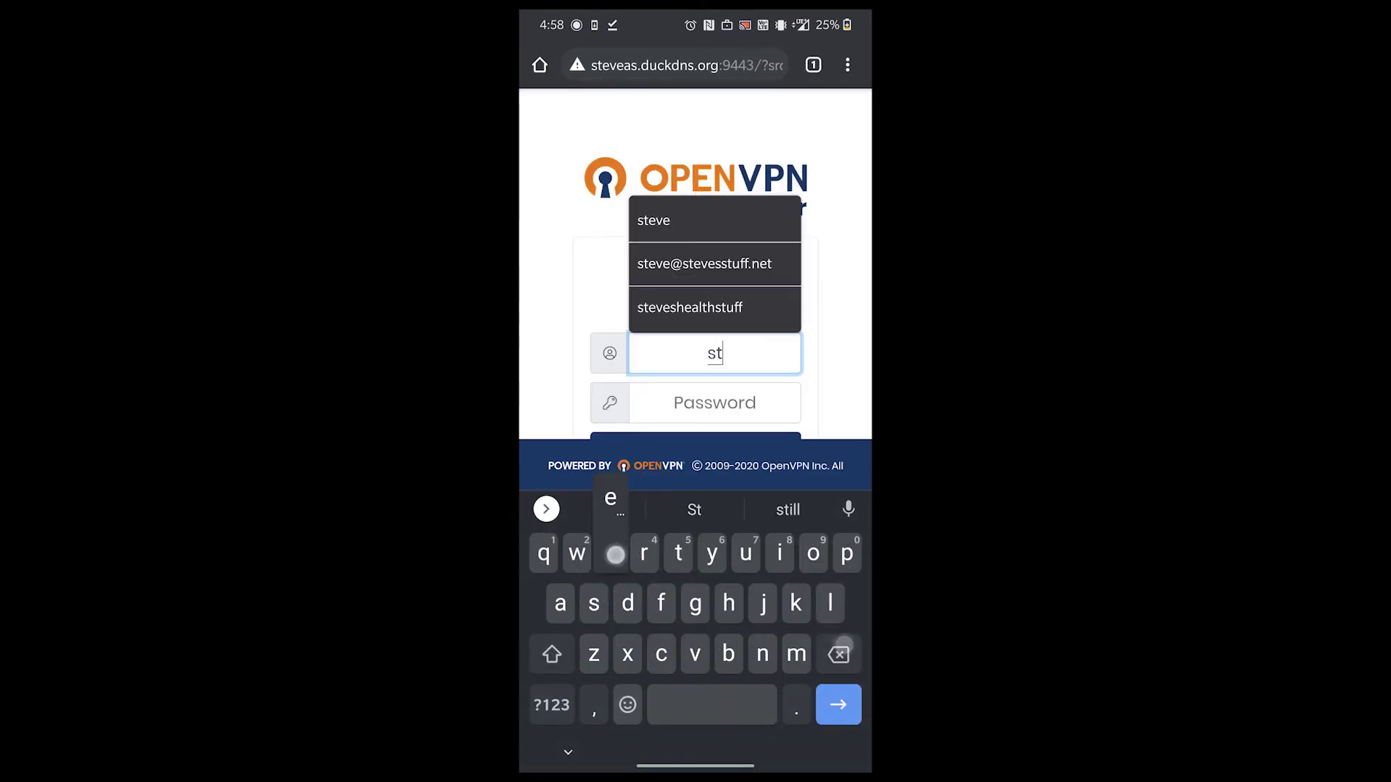
left_click(681, 220)
left_click(674, 391)
type("5555")
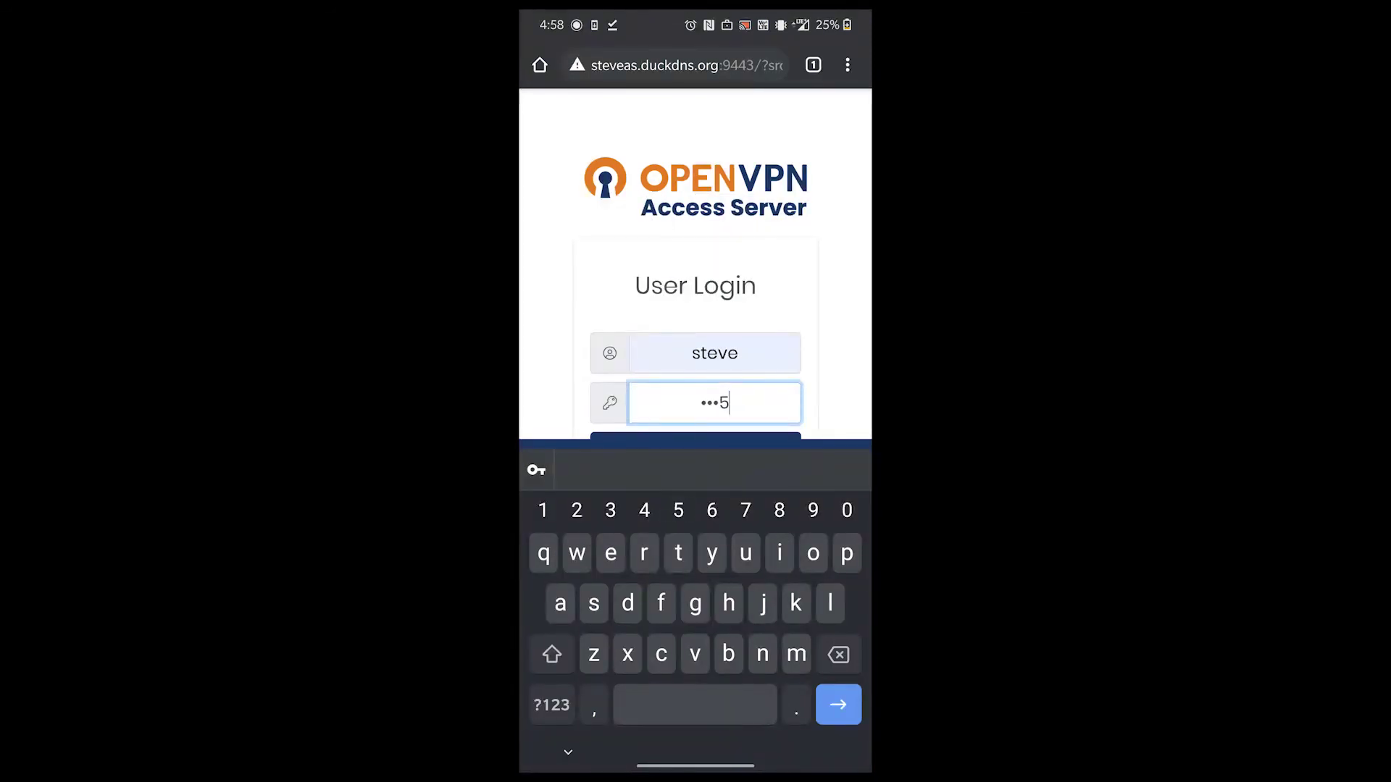
key("Return")
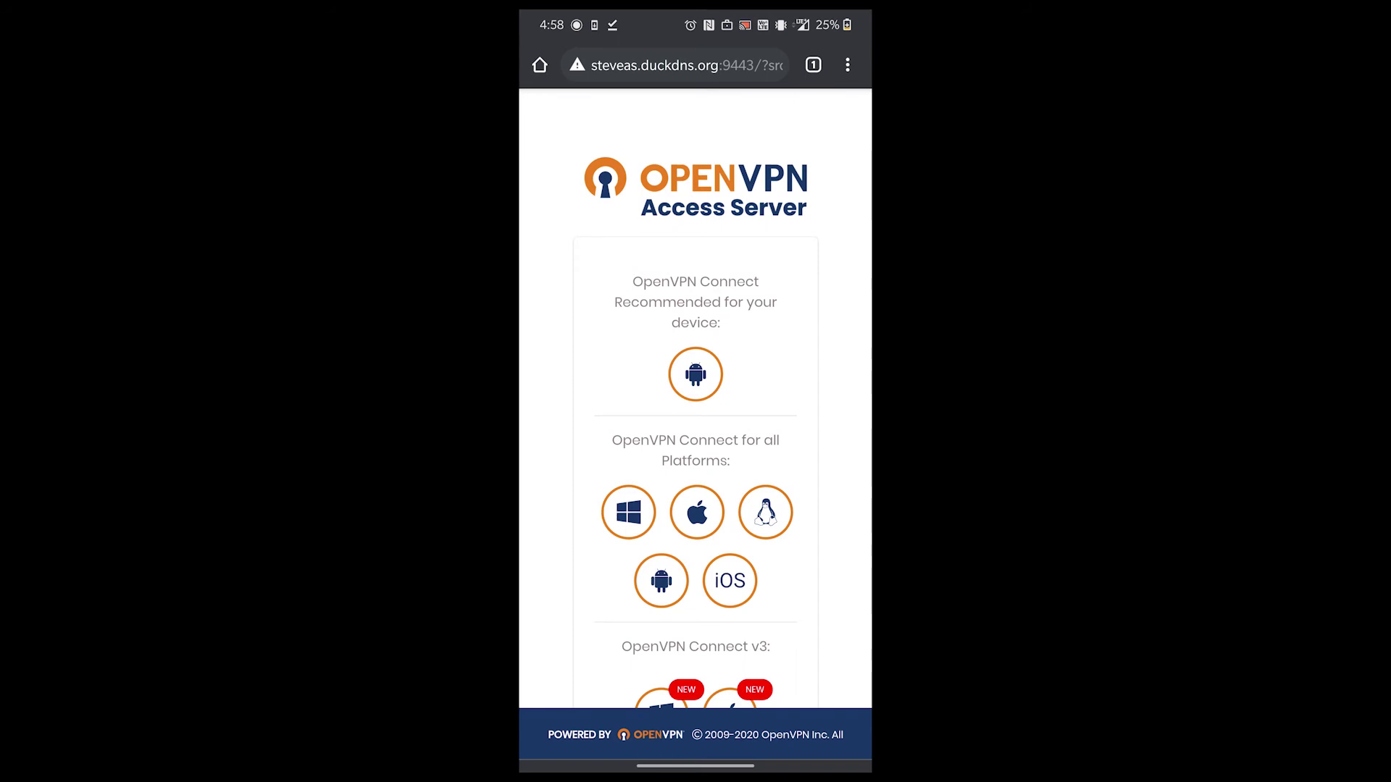
- Install the recommended Android client, OpenVPN Connect, from Google Play, then return to the browser
left_click(695, 374)
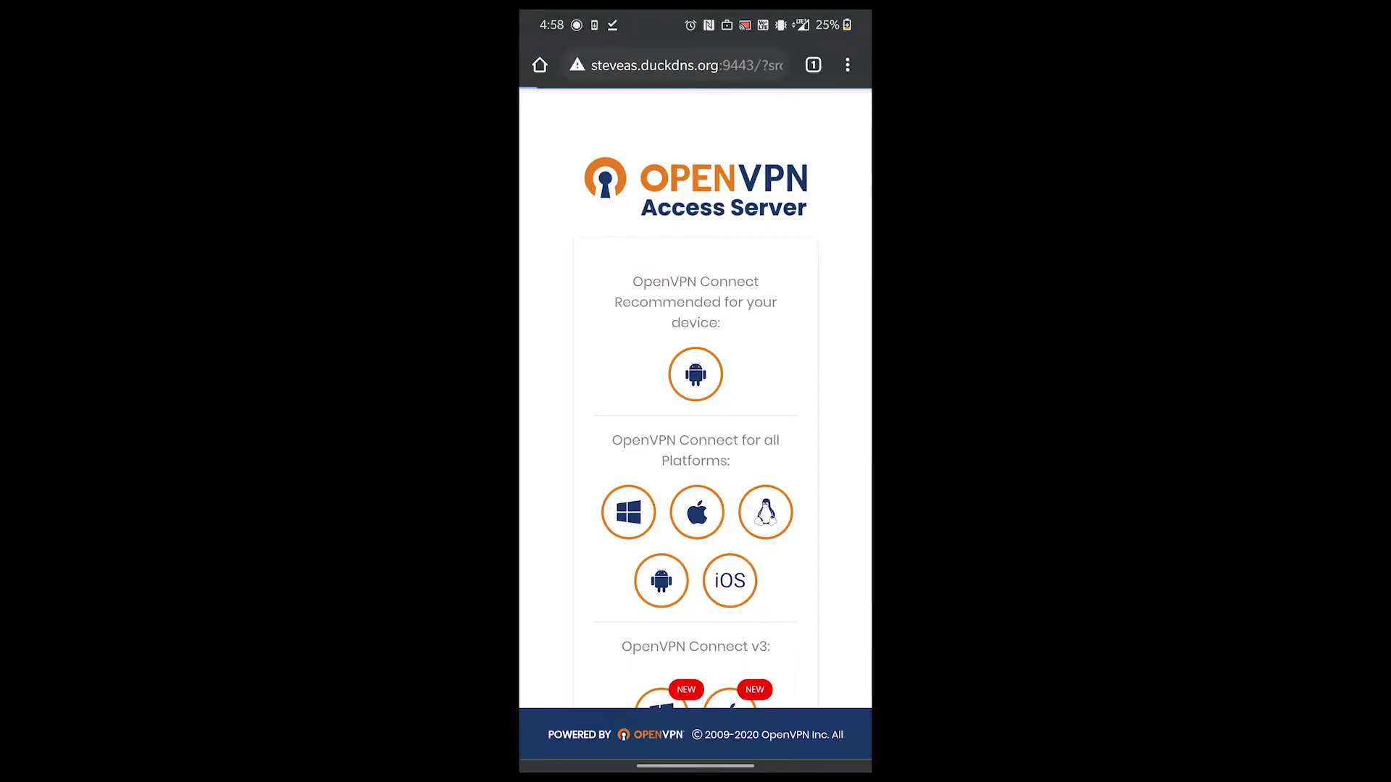
scroll(578, 260, "down", 8)
scroll(593, 541, "down", 10)
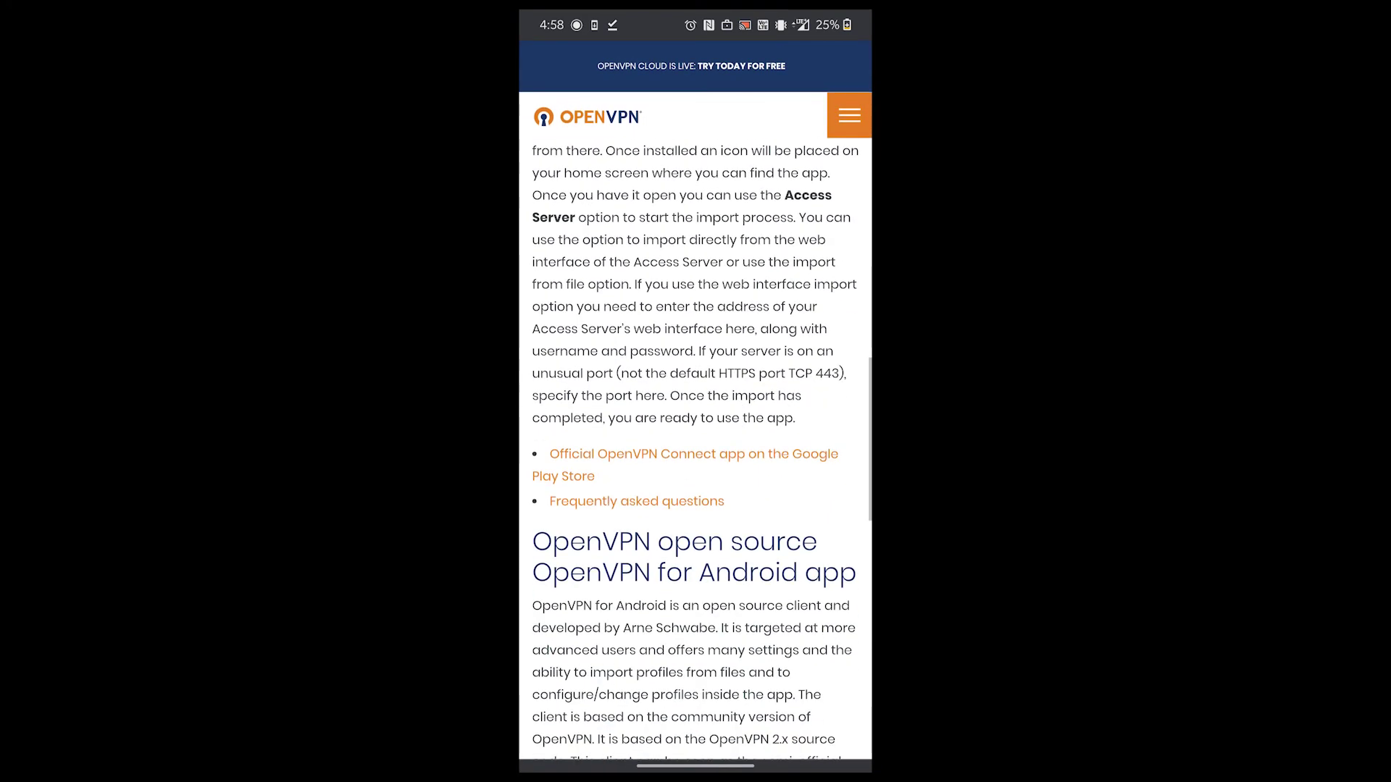
left_click(790, 454)
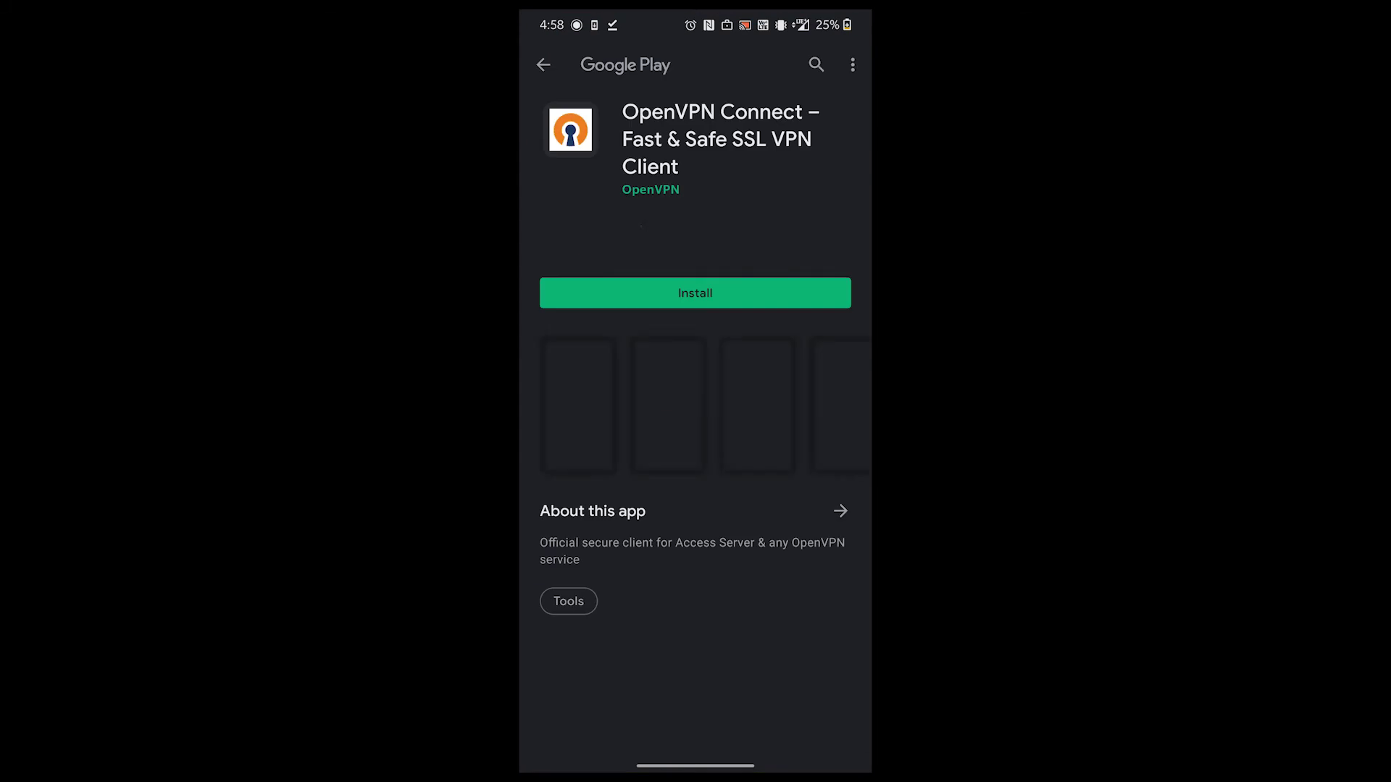
left_click(679, 293)
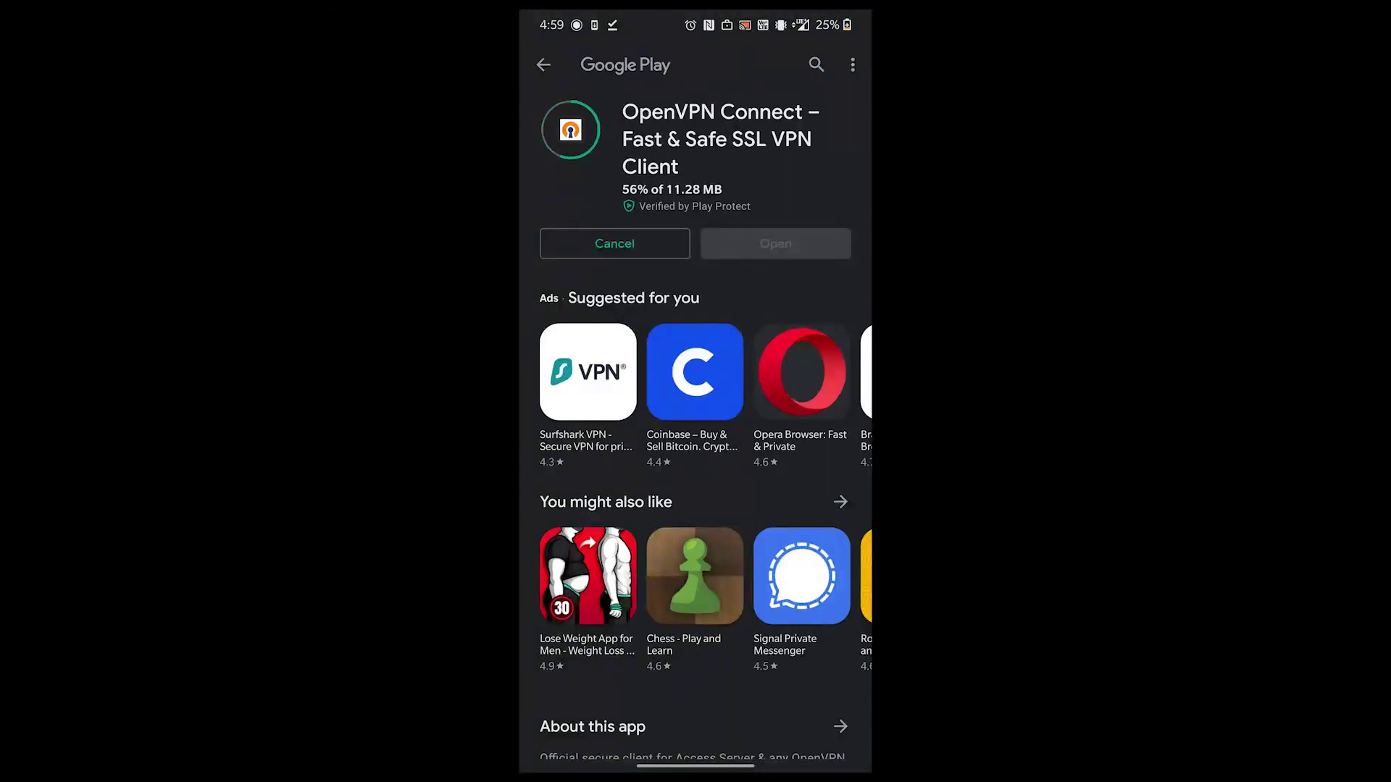
key("Escape")
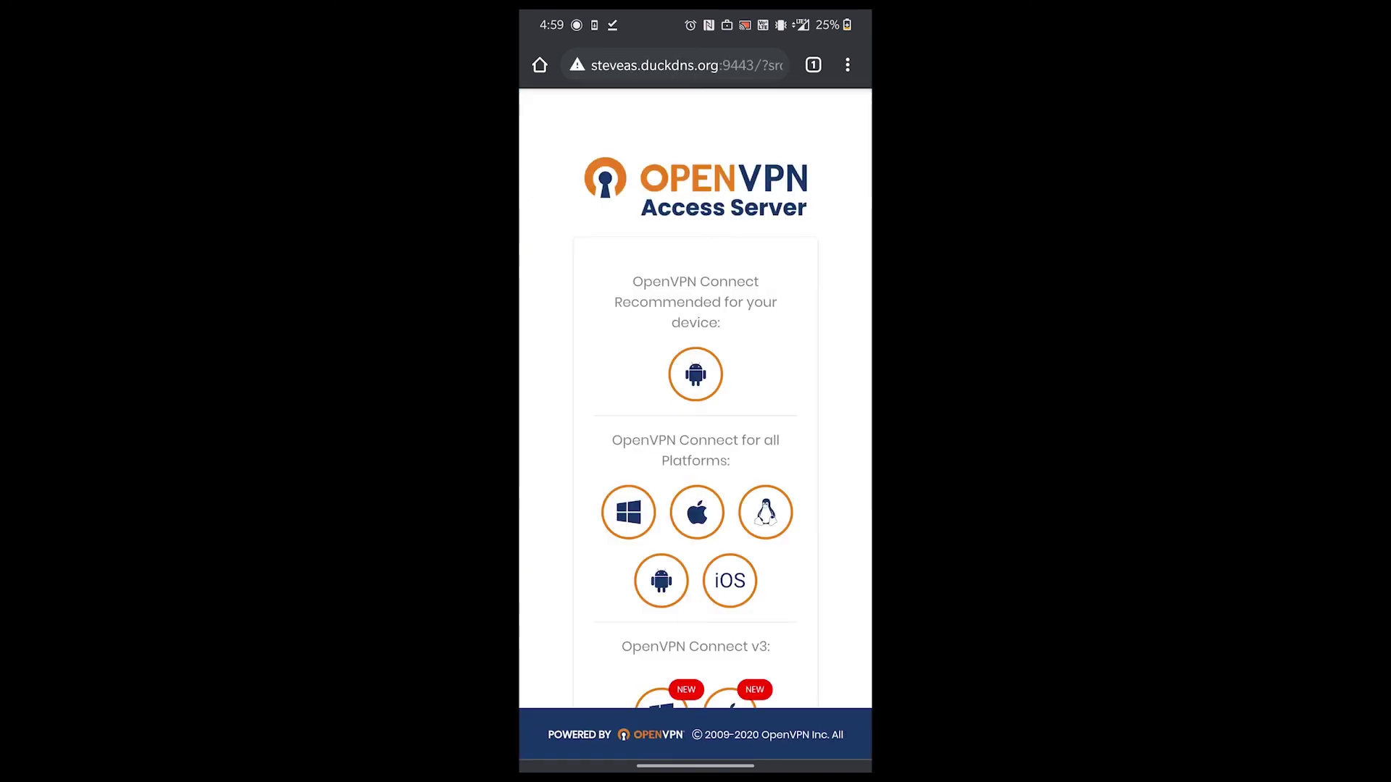
- Download the 'Yourself (user-locked profile)' as client.ovpn and go to the phone's home screen
scroll(597, 541, "down", 4)
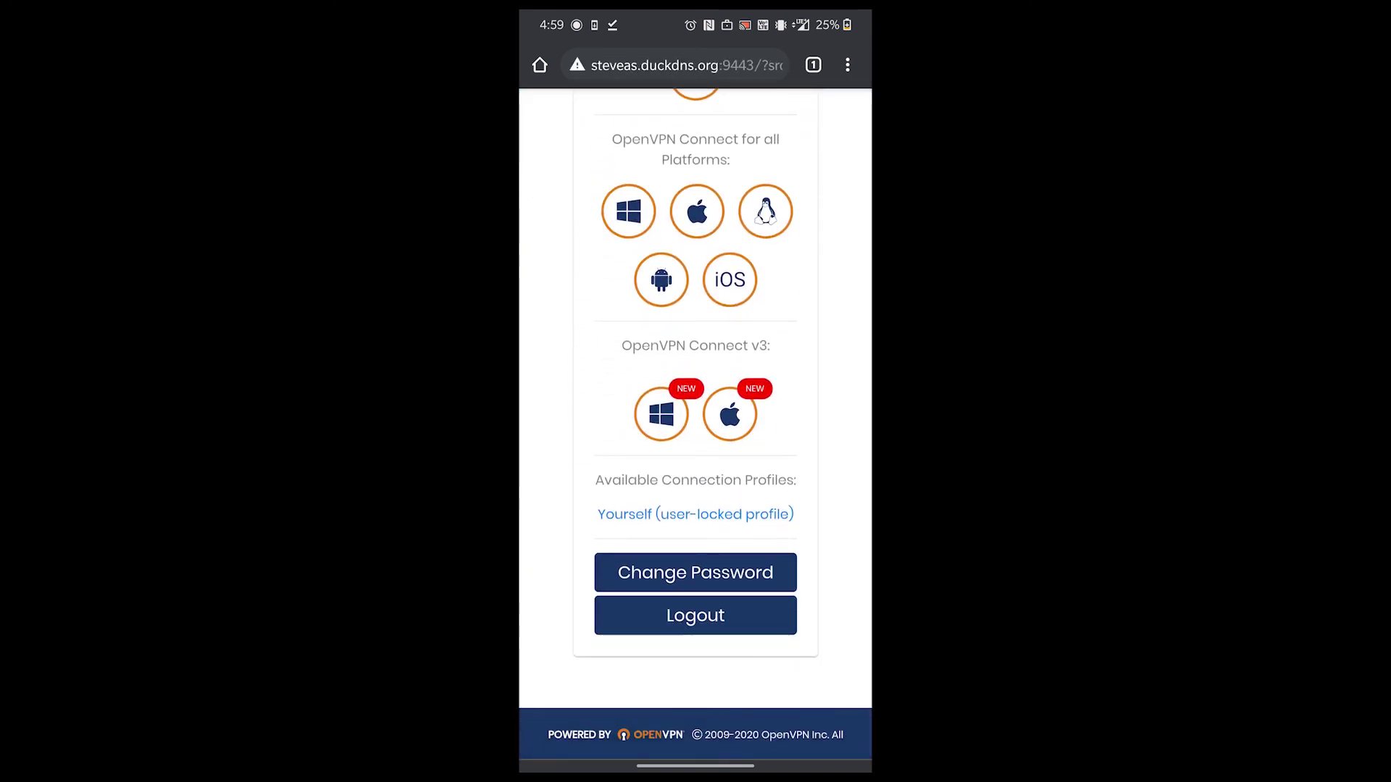
left_click(695, 514)
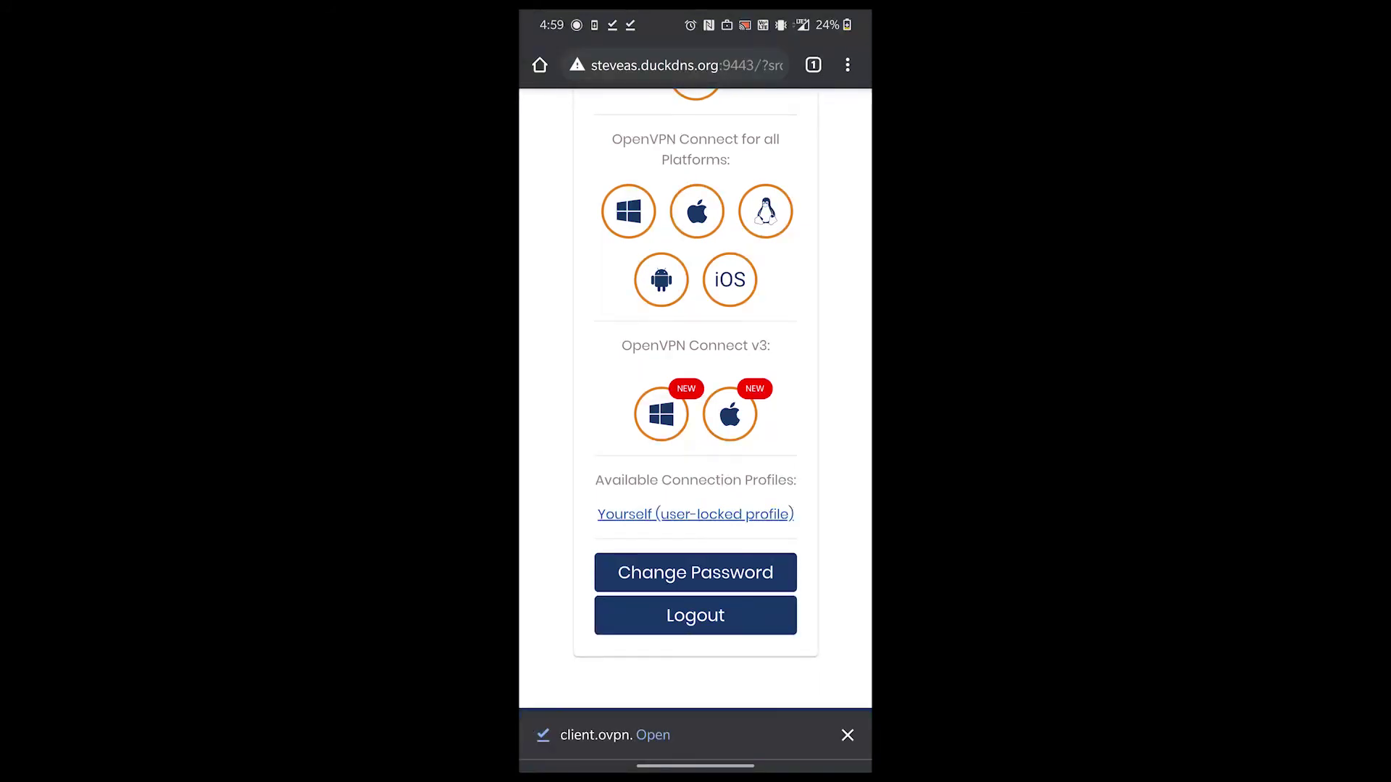
left_click_drag(695, 766, 696, 507)
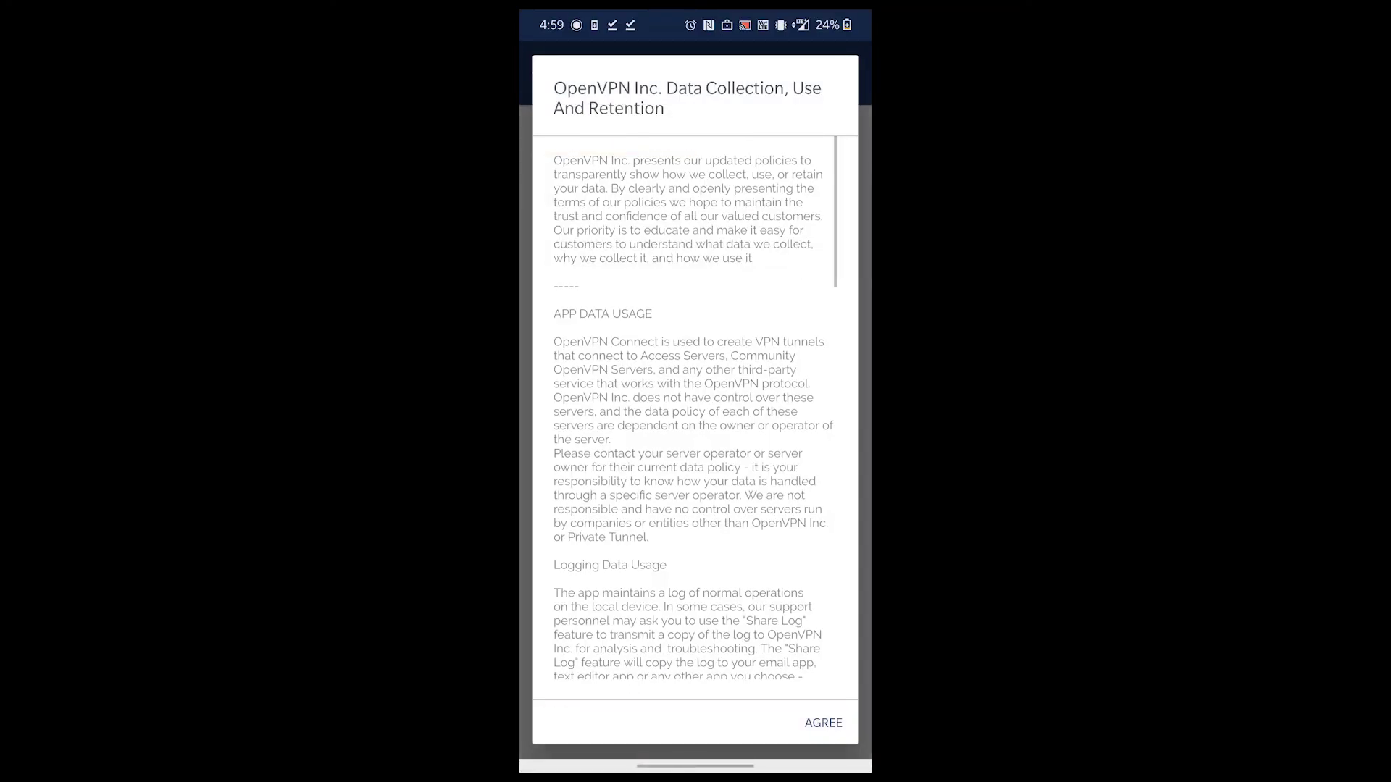
- Accept the data policy and import client.ovpn from the Download folder as a new profile
left_click(832, 723)
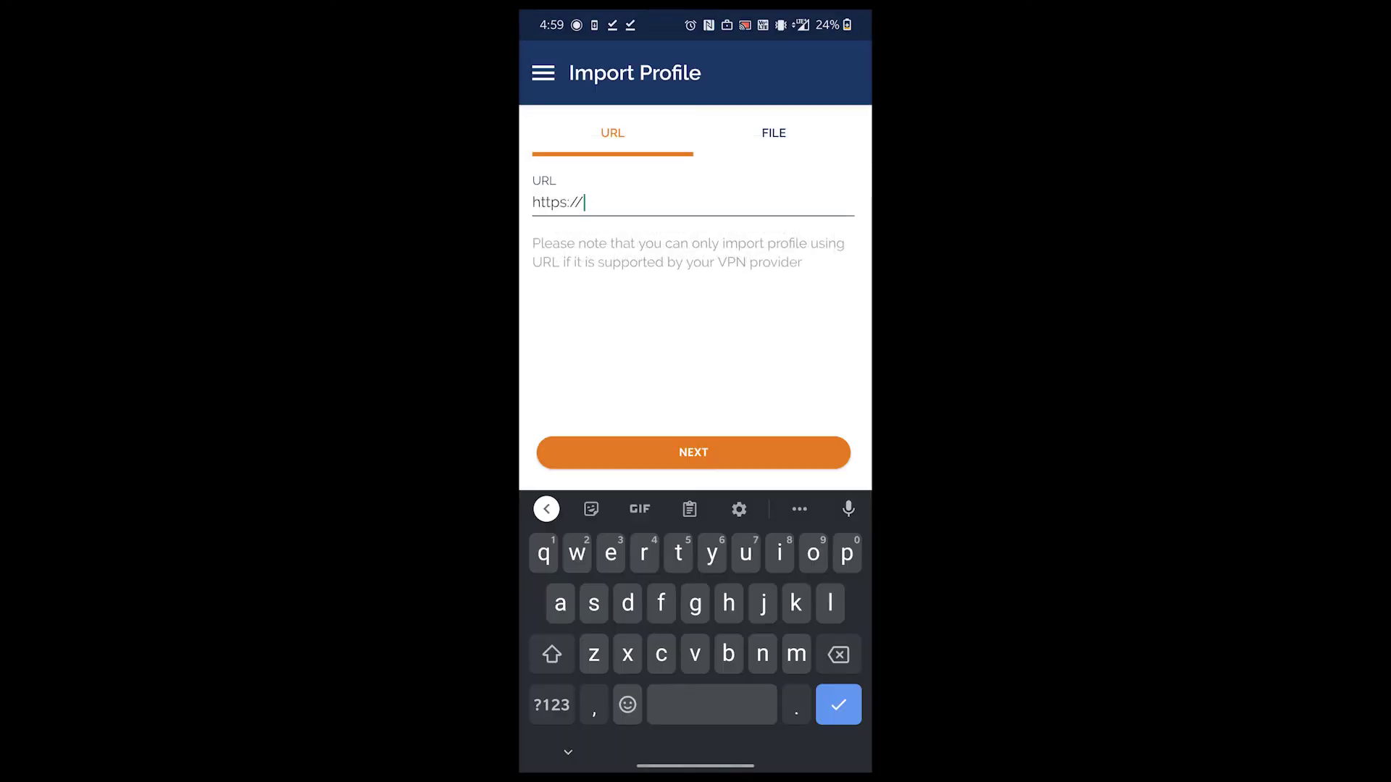
left_click(769, 133)
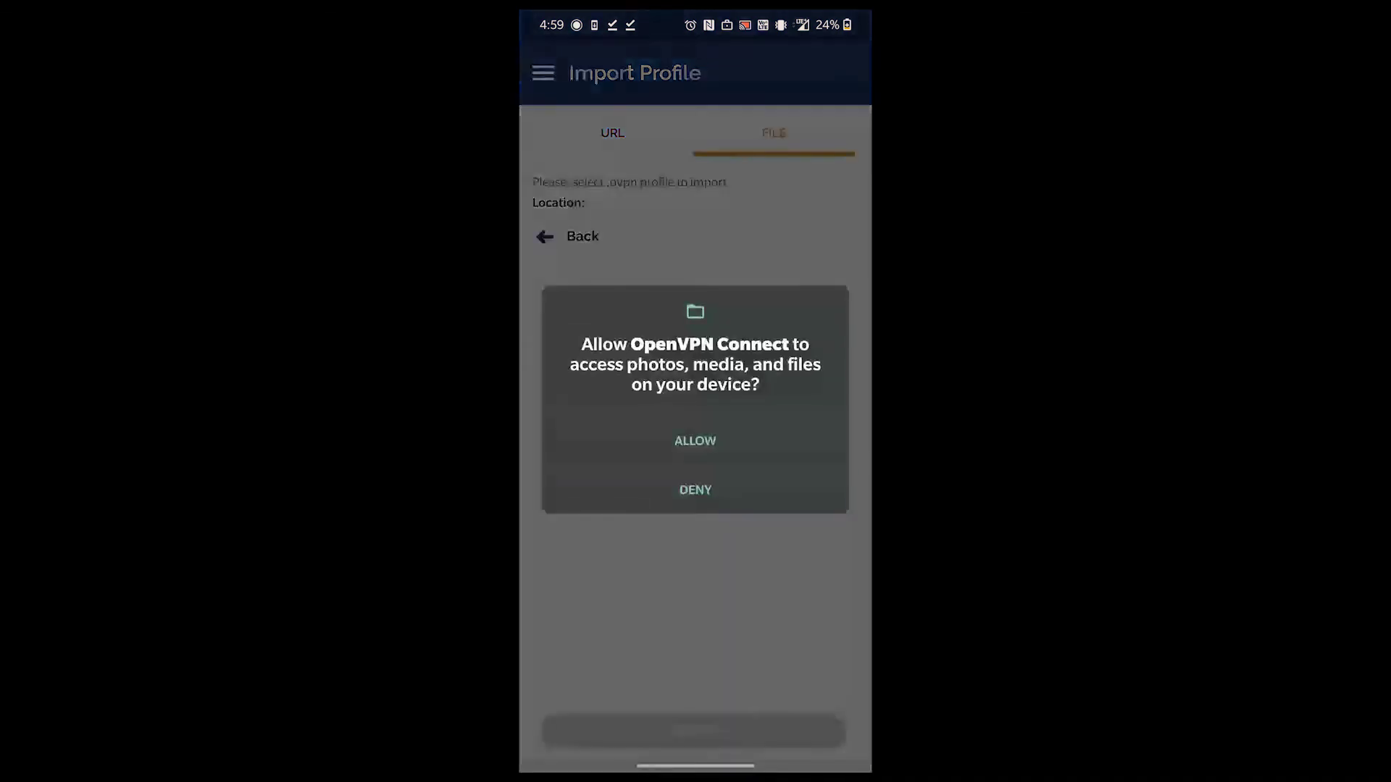
left_click(692, 437)
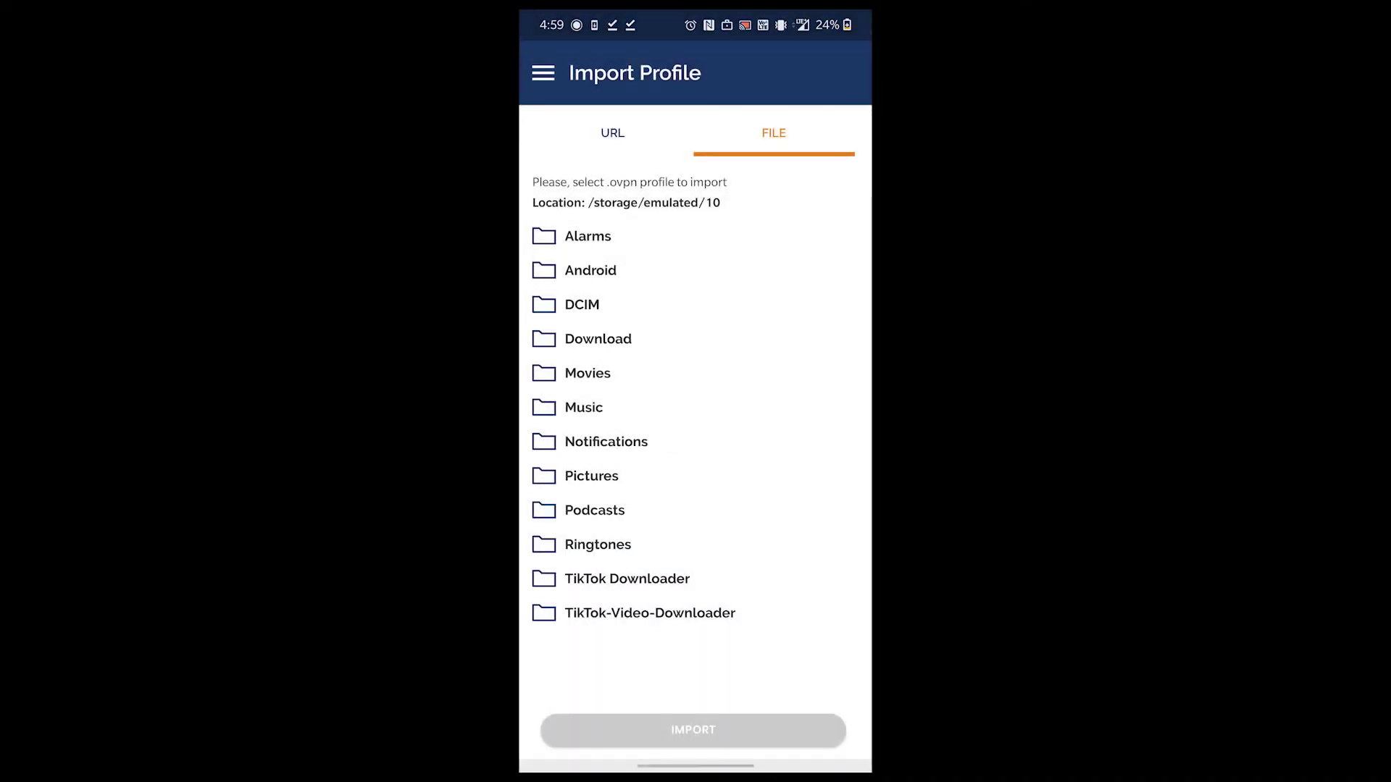
left_click(579, 339)
left_click(575, 270)
left_click(692, 730)
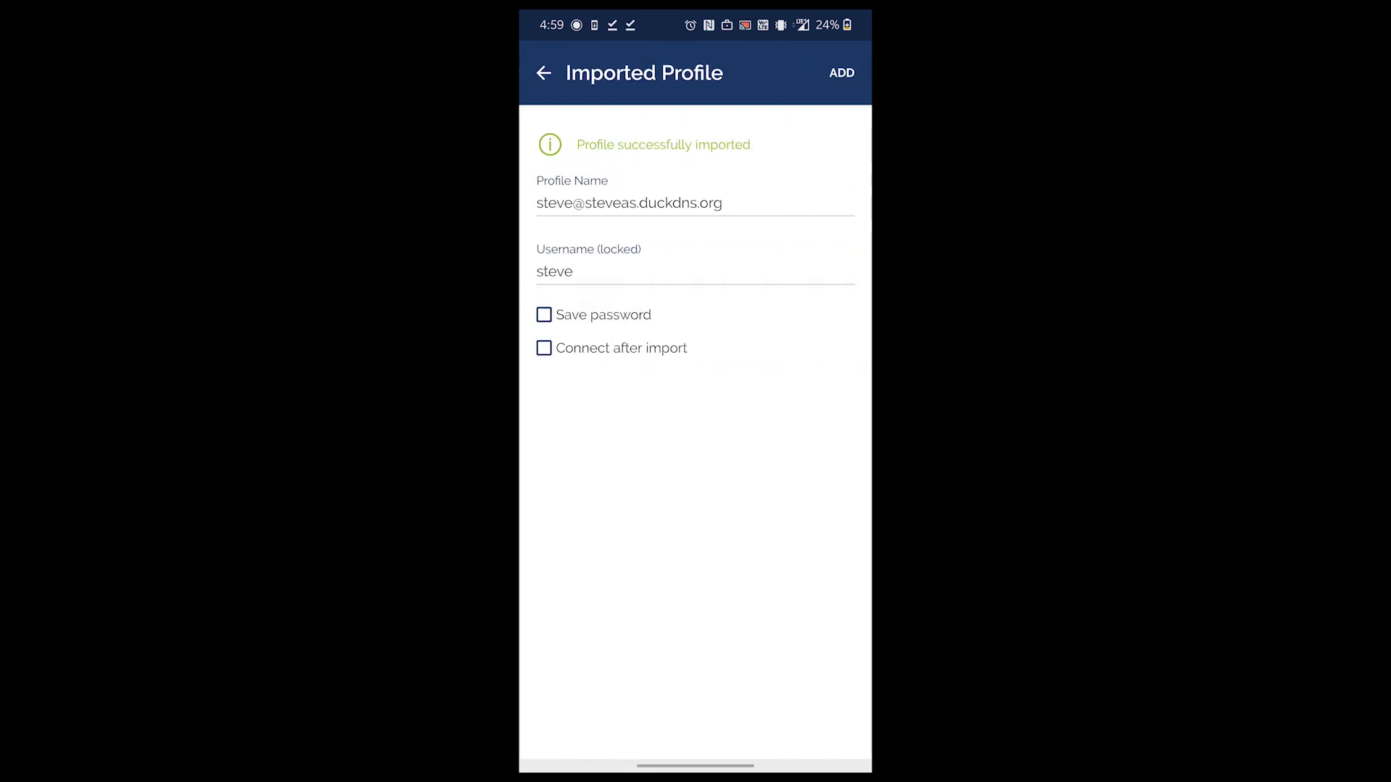
left_click(841, 73)
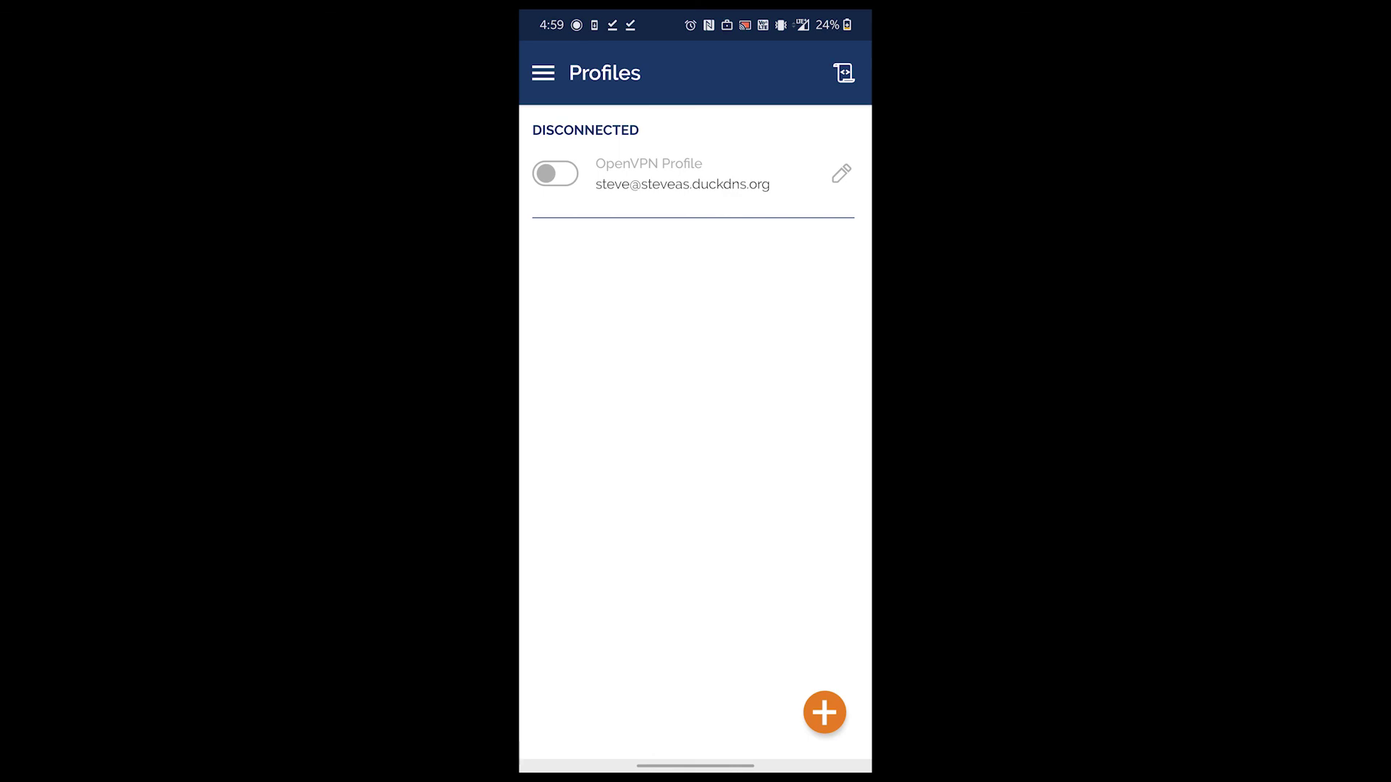
- Switch the profile on, enter the VPN user's password and allow the connection request
left_click(555, 173)
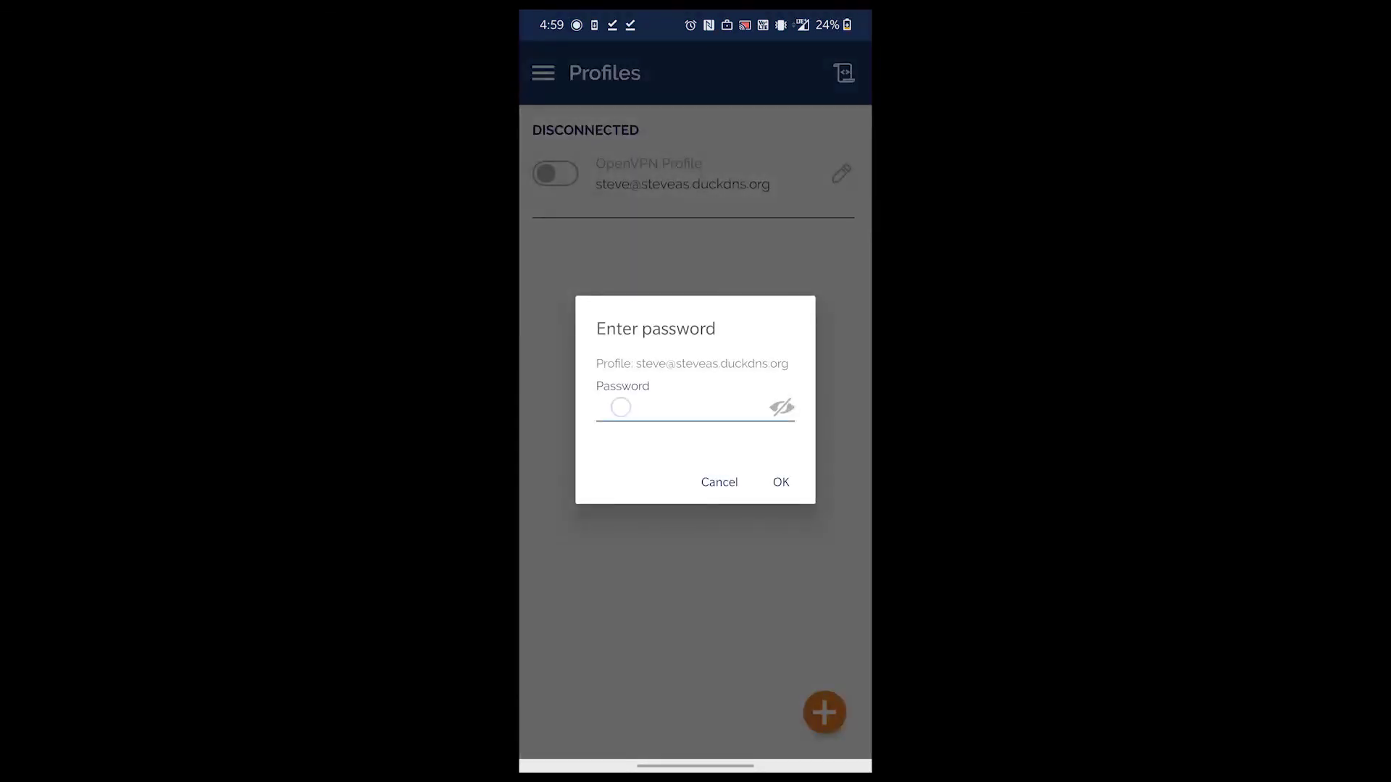
left_click(620, 407)
type("5555")
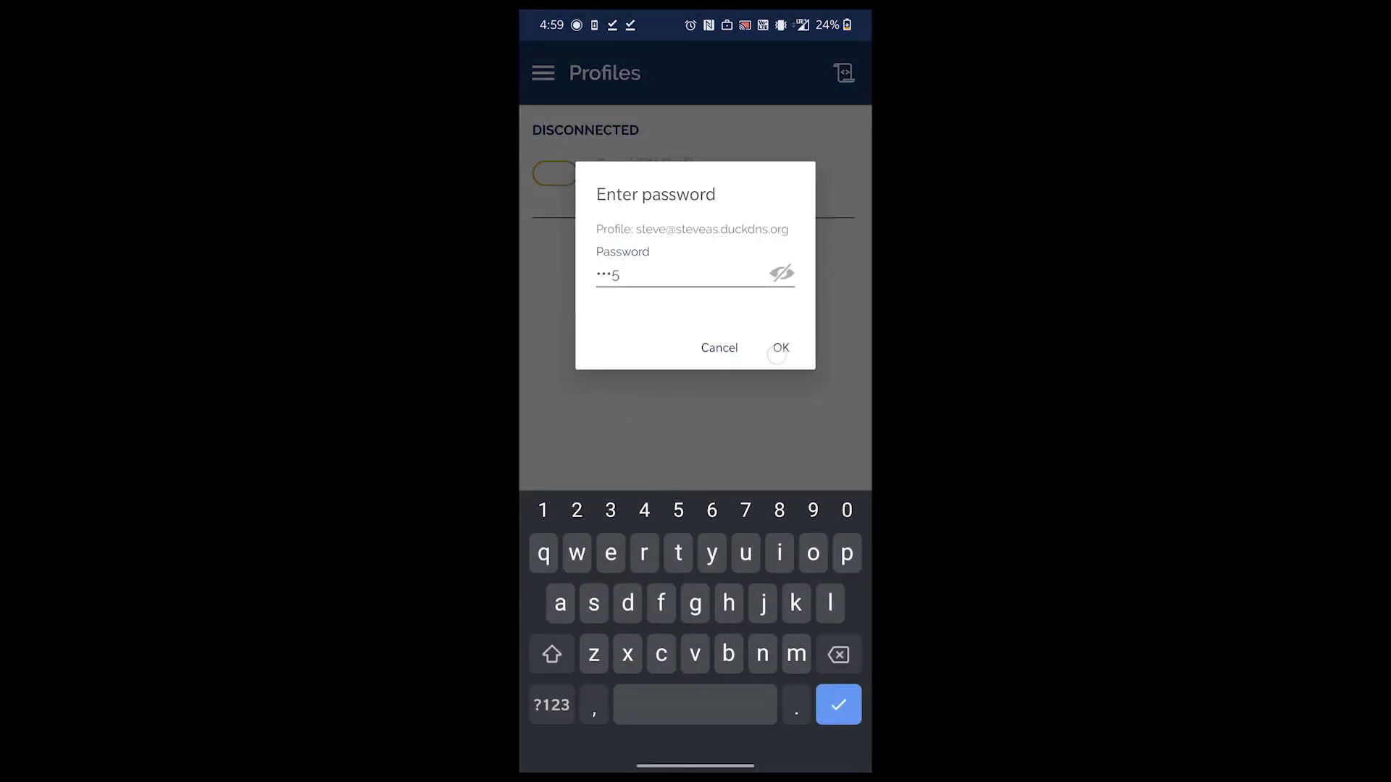
left_click(778, 350)
left_click(811, 488)
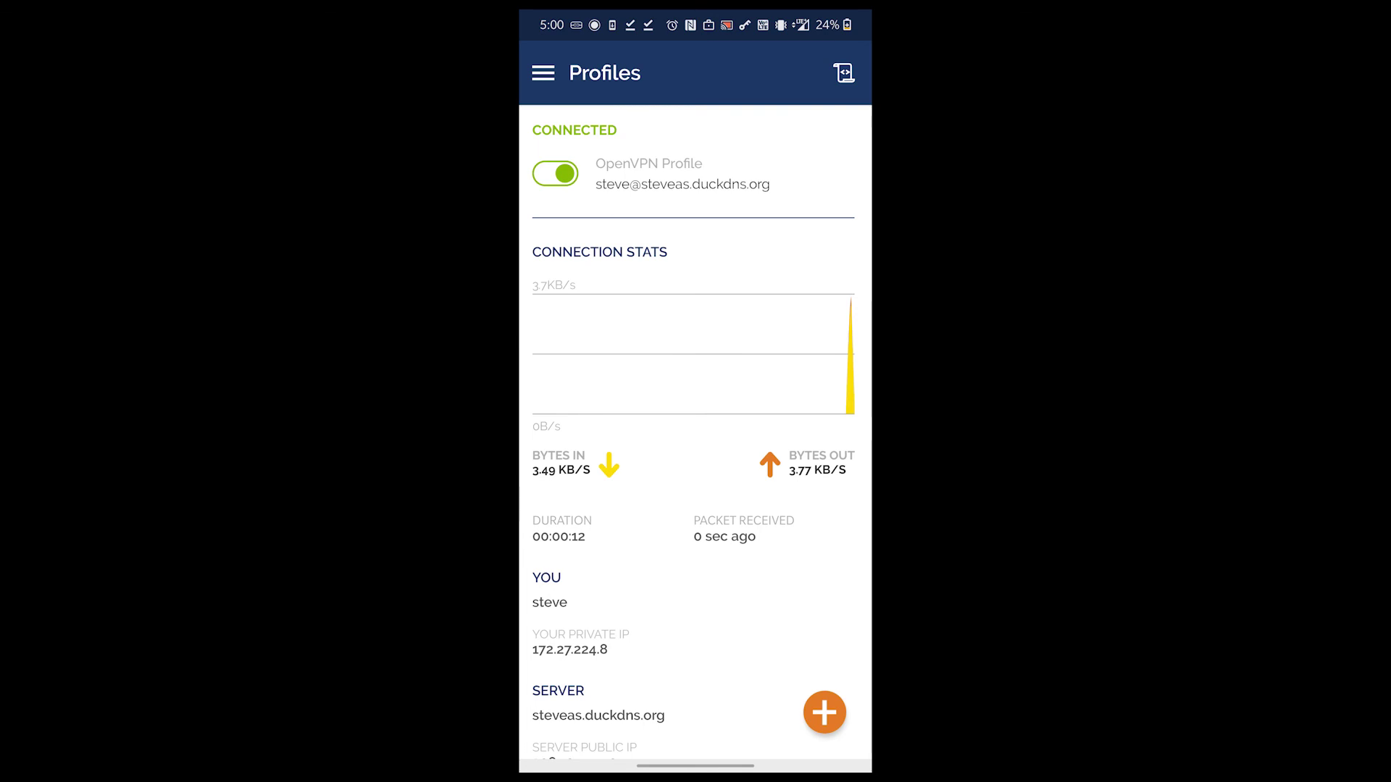
- Open Chrome and type 'po' in the address bar to bring up Portainer at 192.168.1.234:9000
left_click_drag(696, 766, 695, 507)
left_click(621, 93)
left_click(652, 64)
type("po")
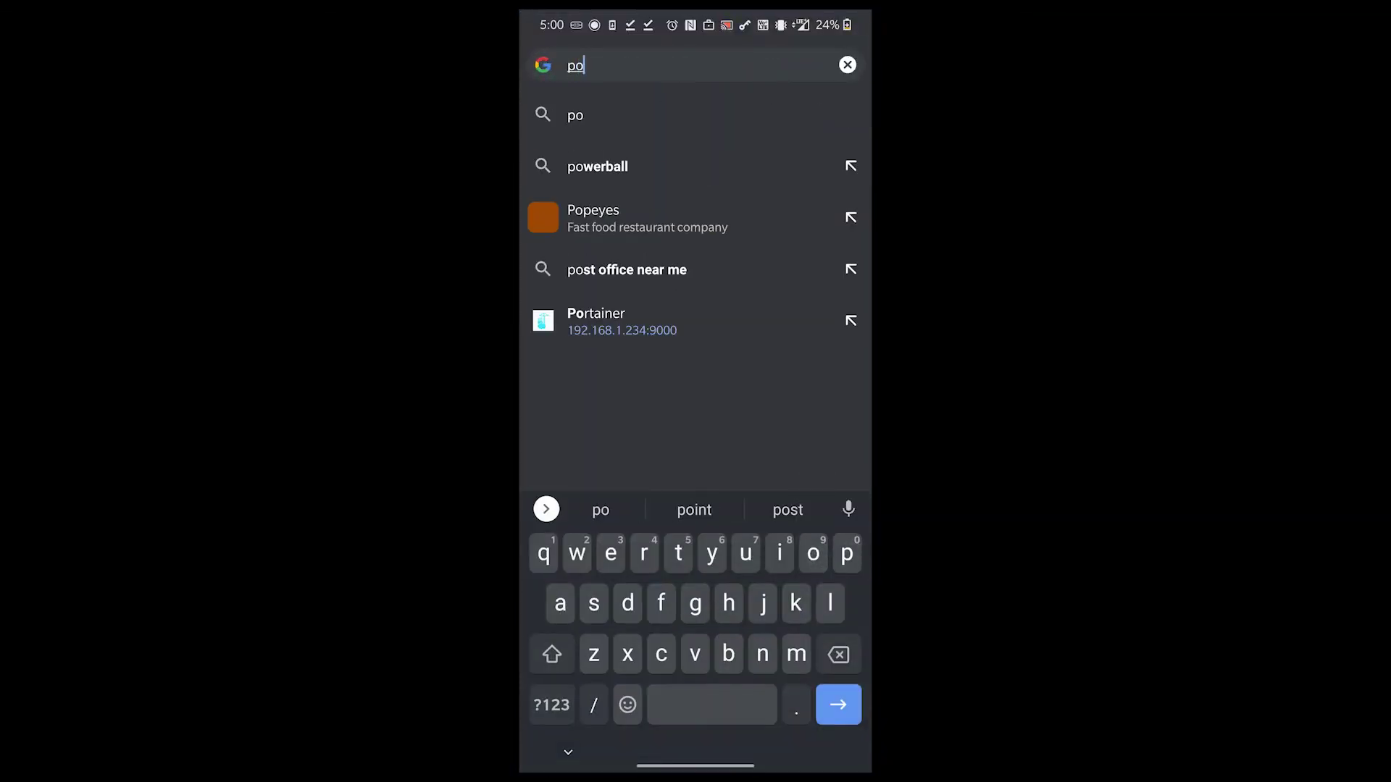